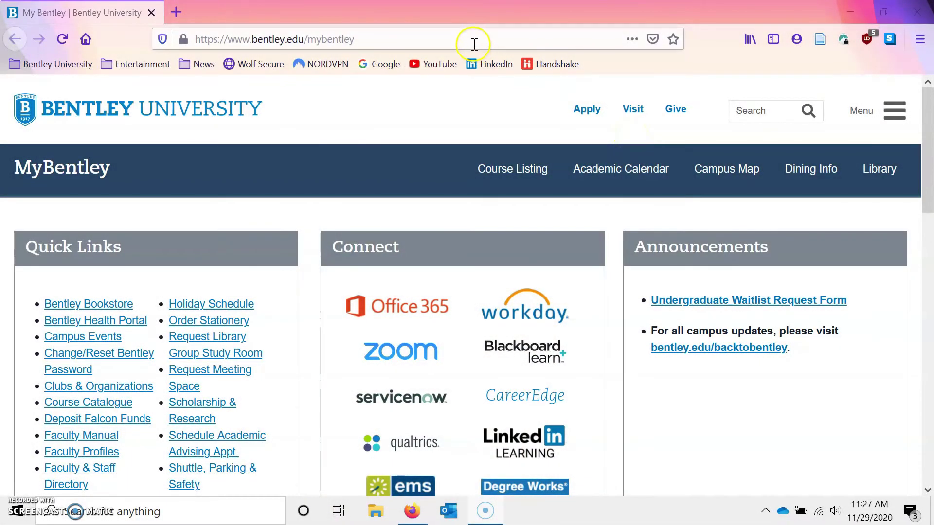
Go to the router address 192.168.1.1 in Firefox's address bar, correcting typos along the way.
{"action": "left_click", "coordinate": [474, 43]}
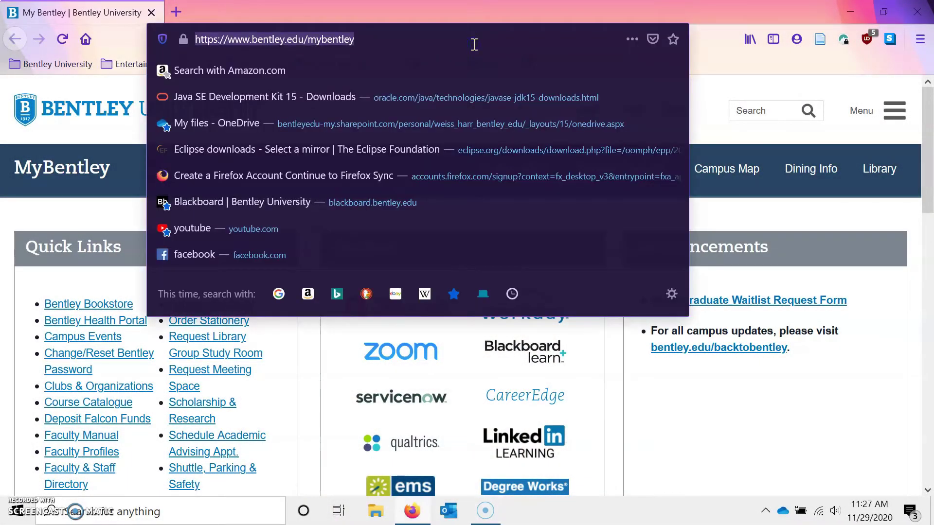
{"action": "type", "text": "o"}
{"action": "key", "text": "BackSpace"}
{"action": "type", "text": "1"}
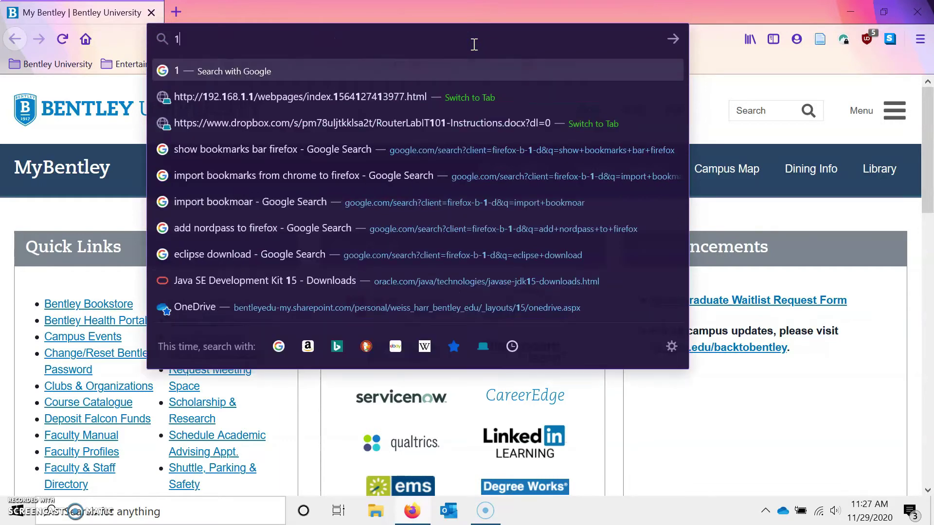
{"action": "type", "text": "92.168"}
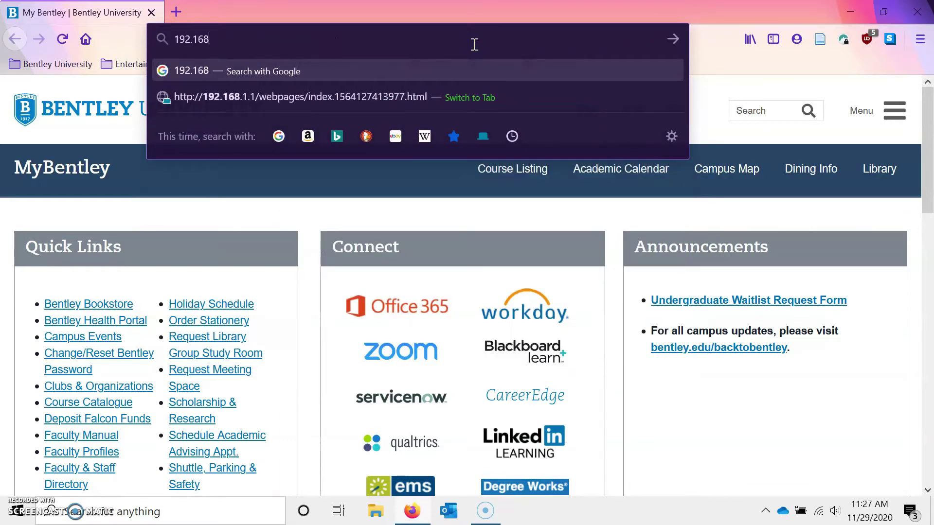
{"action": "type", "text": ".0.0."}
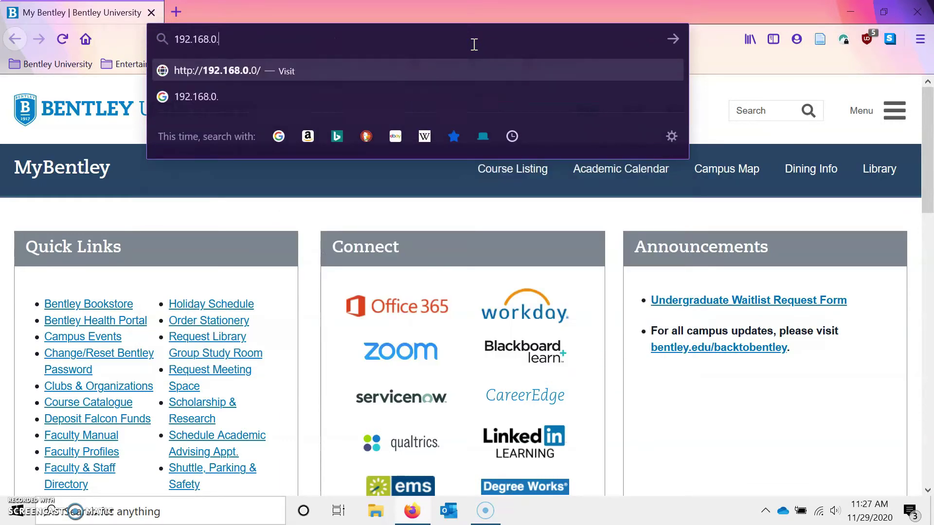
{"action": "key", "text": "BackSpace"}
{"action": "key", "text": "BackSpace"}
{"action": "type", "text": ".1"}
{"action": "key", "text": "BackSpace"}
{"action": "key", "text": "BackSpace"}
{"action": "key", "text": "BackSpace"}
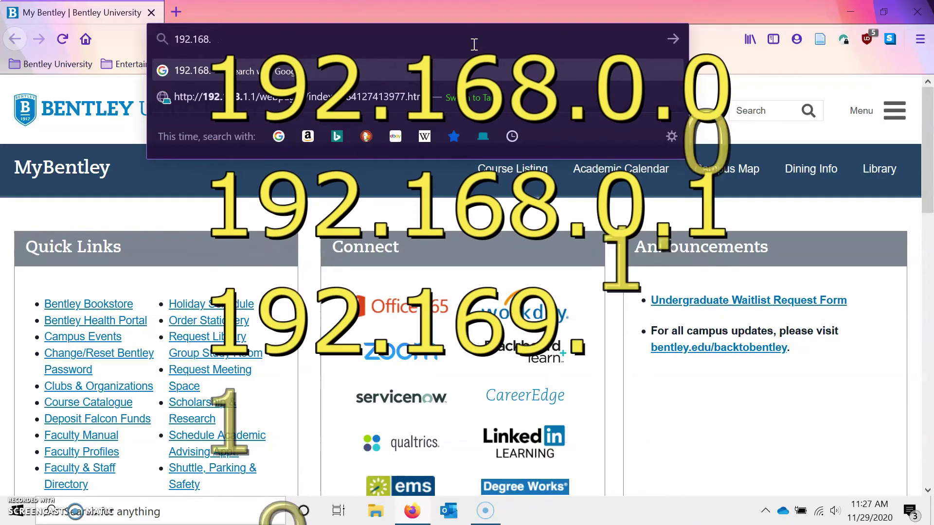
{"action": "type", "text": "1."}
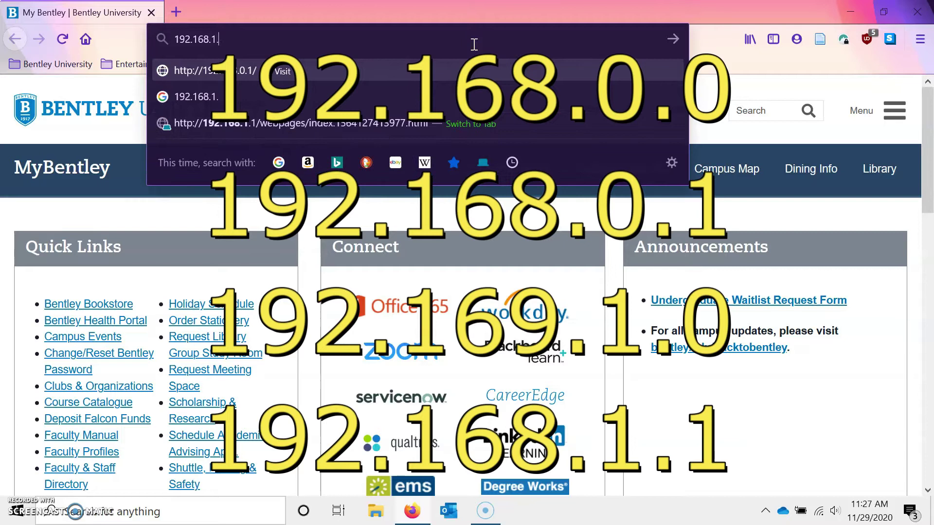
{"action": "type", "text": "0"}
{"action": "key", "text": "BackSpace"}
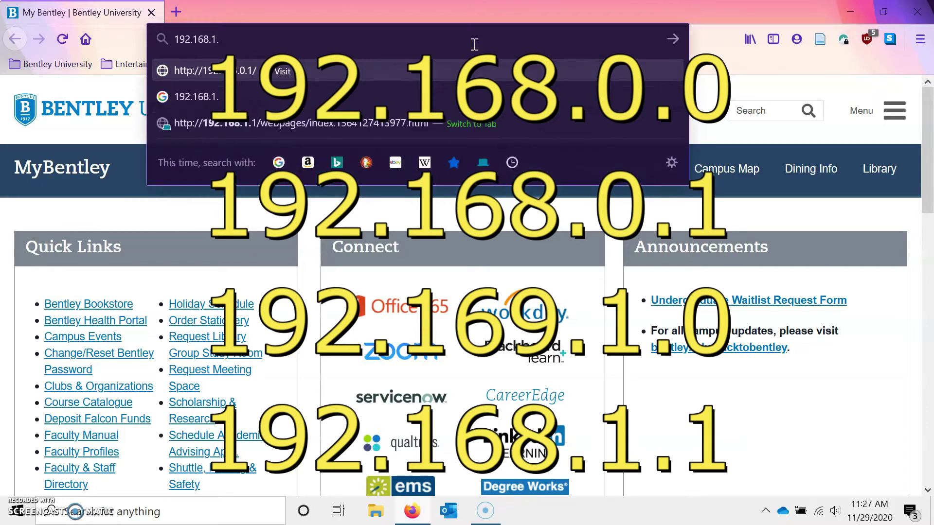
{"action": "type", "text": "1"}
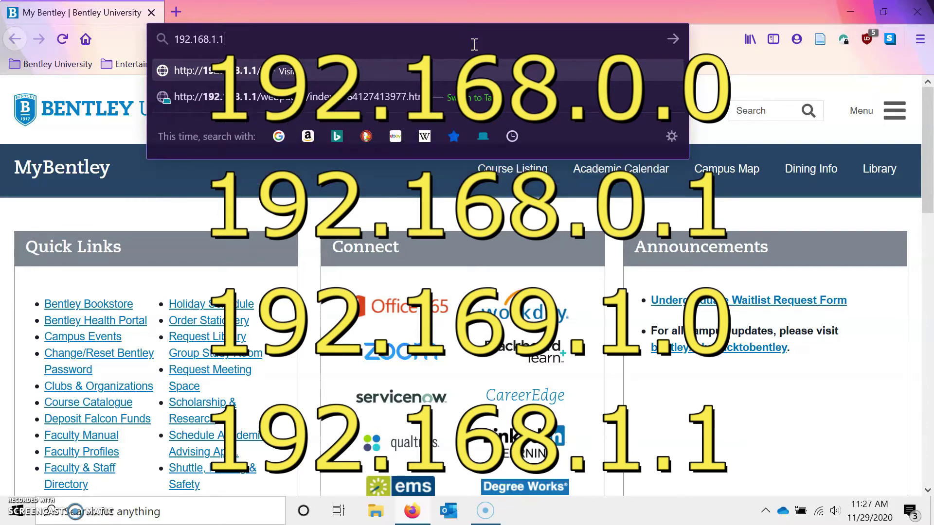
{"action": "key", "text": "Return"}
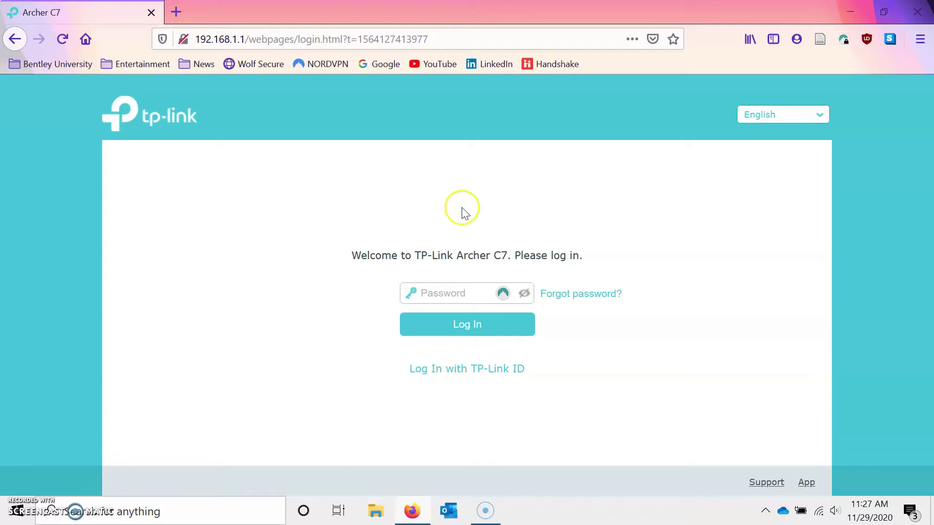
Enter the router admin password and log in to the Archer C7.
{"action": "left_click", "coordinate": [457, 291]}
{"action": "type", "text": "••••••"}
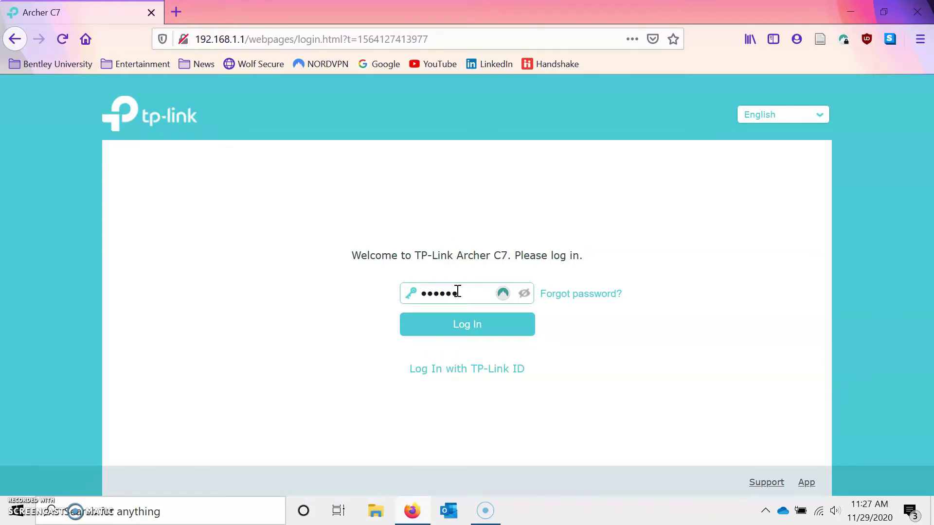
{"action": "type", "text": "••"}
{"action": "left_click", "coordinate": [471, 325]}
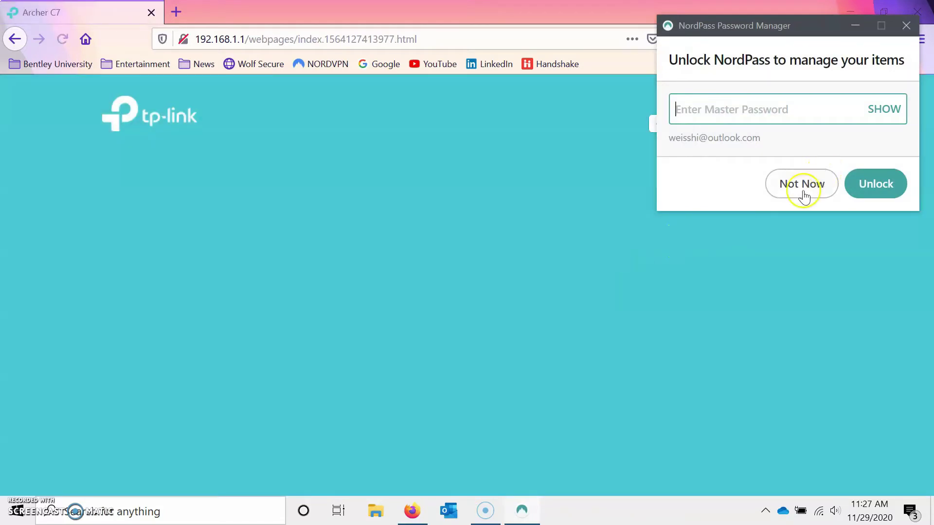
Dismiss the NordPass unlock prompt and look over the Network Map page.
{"action": "left_click", "coordinate": [801, 190]}
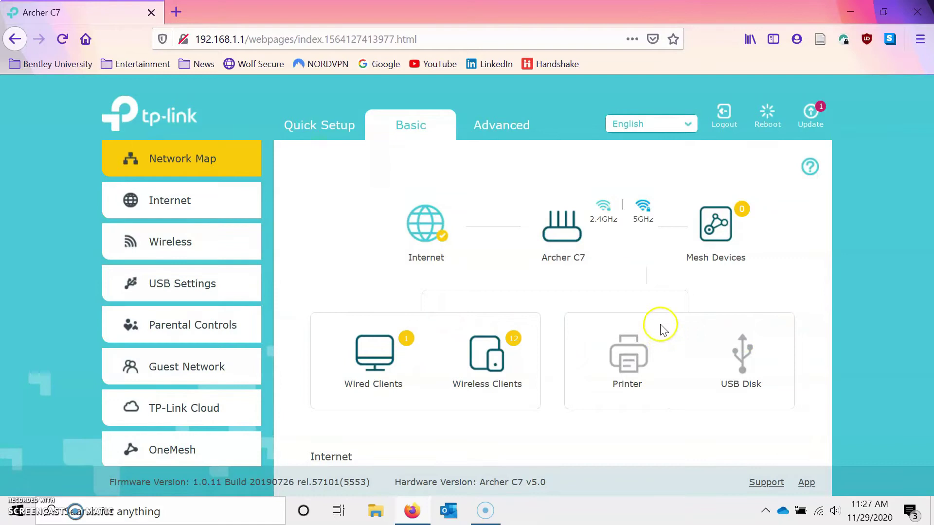
{"action": "scroll", "coordinate": [622, 289], "scroll_direction": "down", "scroll_amount": 1}
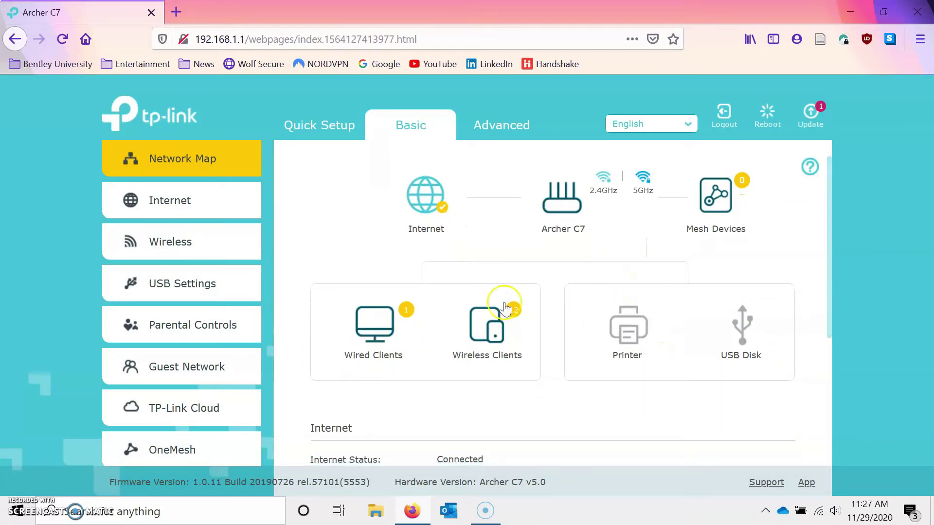
{"action": "scroll", "coordinate": [530, 397], "scroll_direction": "down", "scroll_amount": 3}
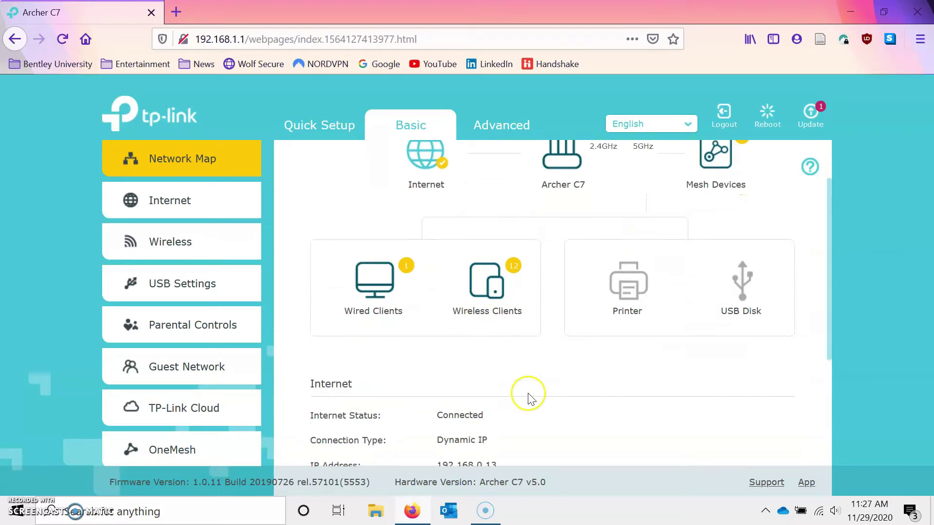
{"action": "scroll", "coordinate": [529, 394], "scroll_direction": "down", "scroll_amount": 3}
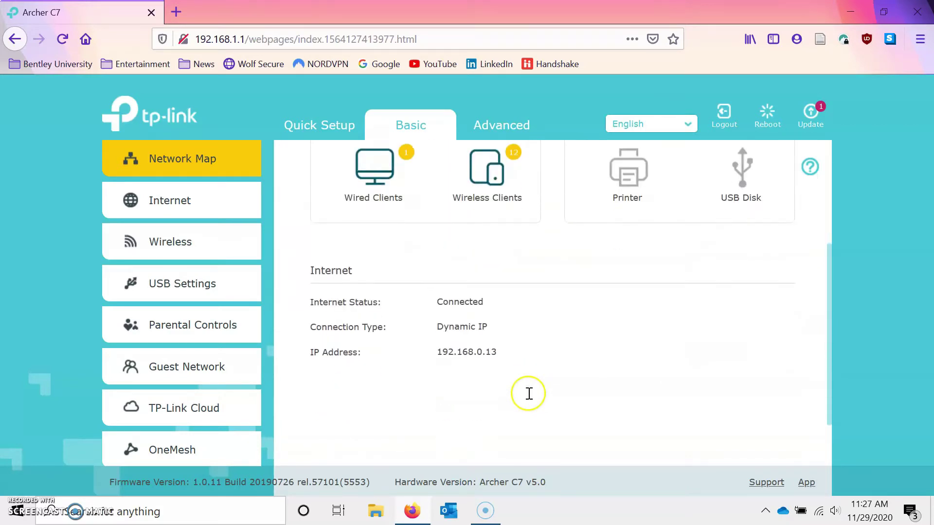
{"action": "scroll", "coordinate": [530, 397], "scroll_direction": "up", "scroll_amount": 2}
{"action": "scroll", "coordinate": [530, 396], "scroll_direction": "up", "scroll_amount": 2}
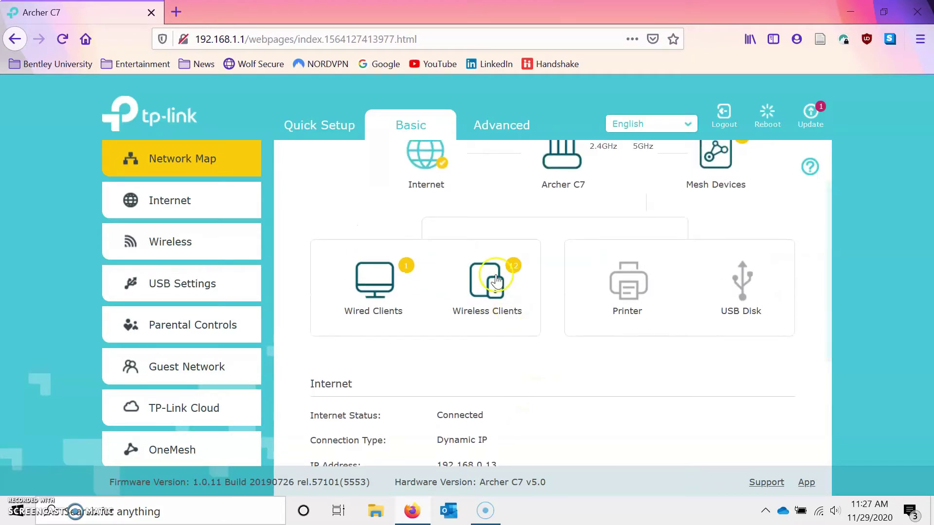
Show the connected clients and scroll the Host Clients table of eleven devices.
{"action": "left_click", "coordinate": [514, 315]}
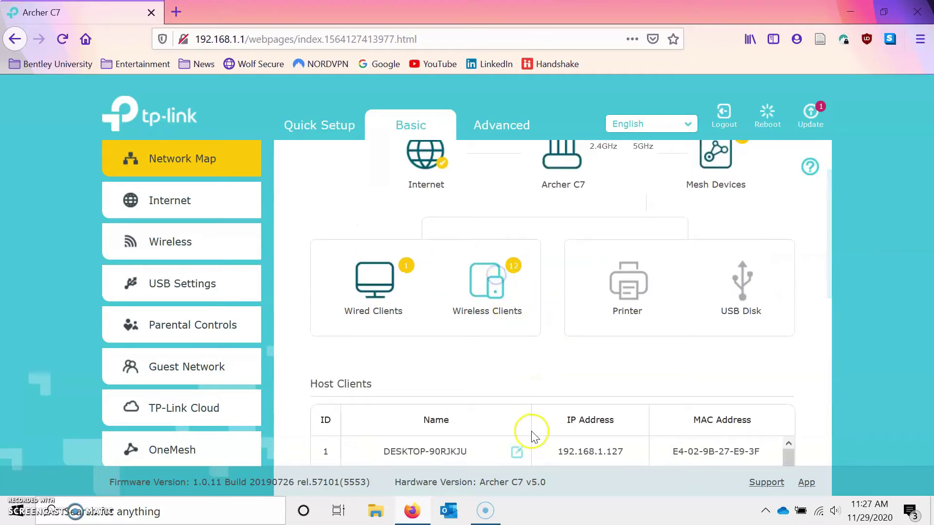
{"action": "scroll", "coordinate": [539, 427], "scroll_direction": "down", "scroll_amount": 3}
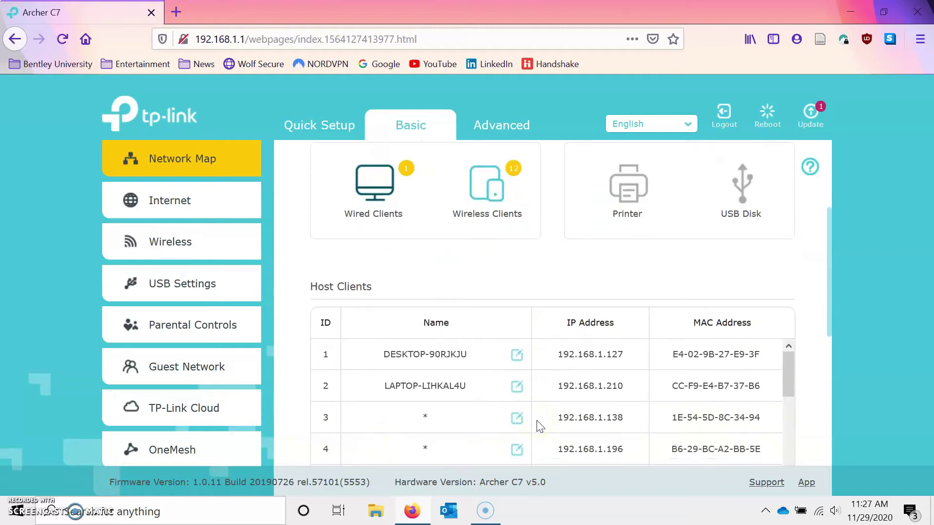
{"action": "scroll", "coordinate": [539, 427], "scroll_direction": "down", "scroll_amount": 4}
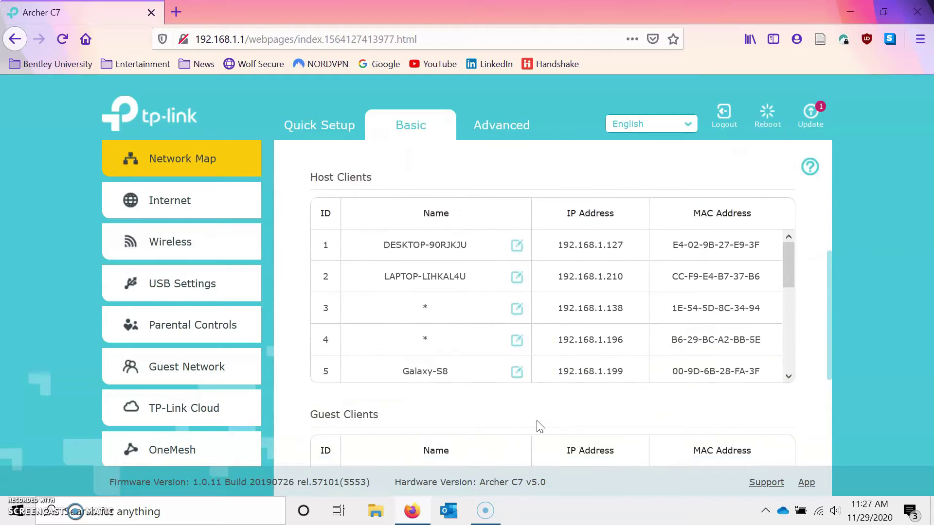
{"action": "scroll", "coordinate": [539, 427], "scroll_direction": "up", "scroll_amount": 2}
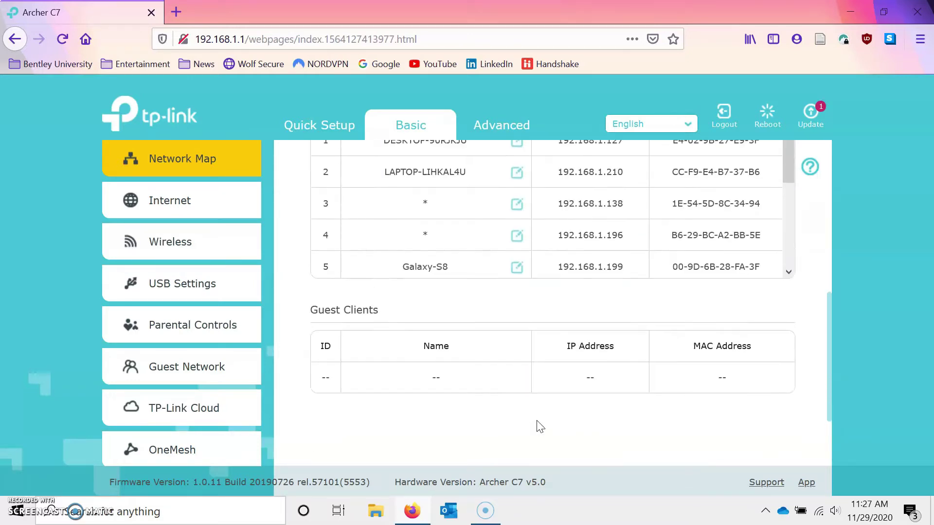
{"action": "left_click", "coordinate": [808, 168]}
{"action": "left_click_drag", "start_coordinate": [791, 197], "coordinate": [756, 125]}
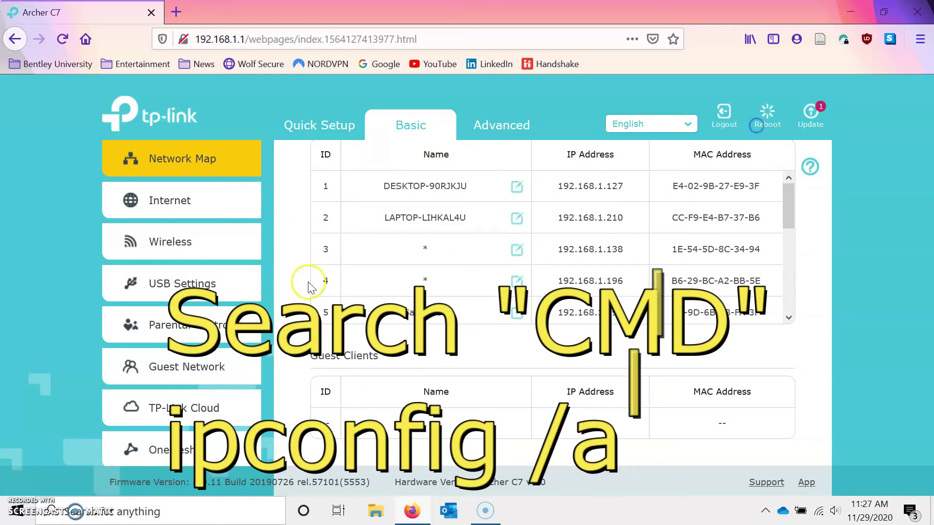
Open Command Prompt and run ipconfig /all.
{"action": "left_click", "coordinate": [182, 518]}
{"action": "type", "text": "c"}
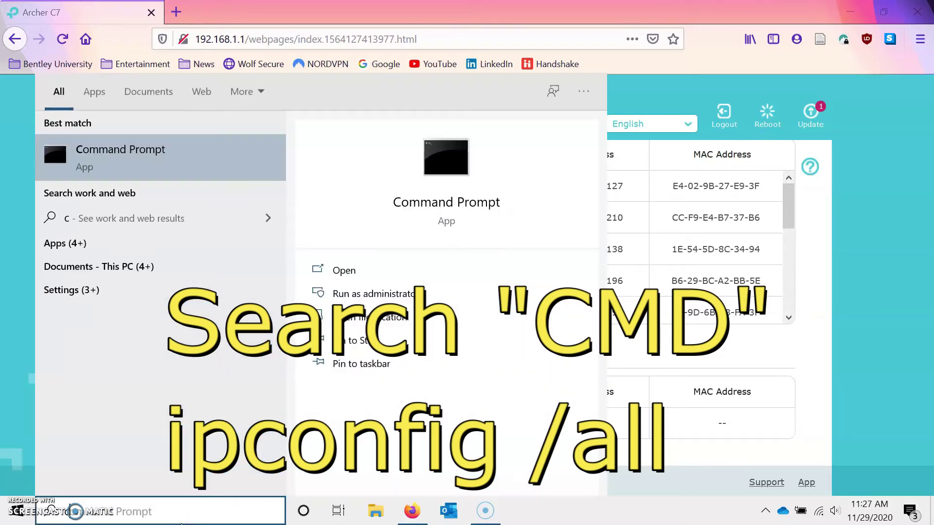
{"action": "type", "text": "md"}
{"action": "key", "text": "Return"}
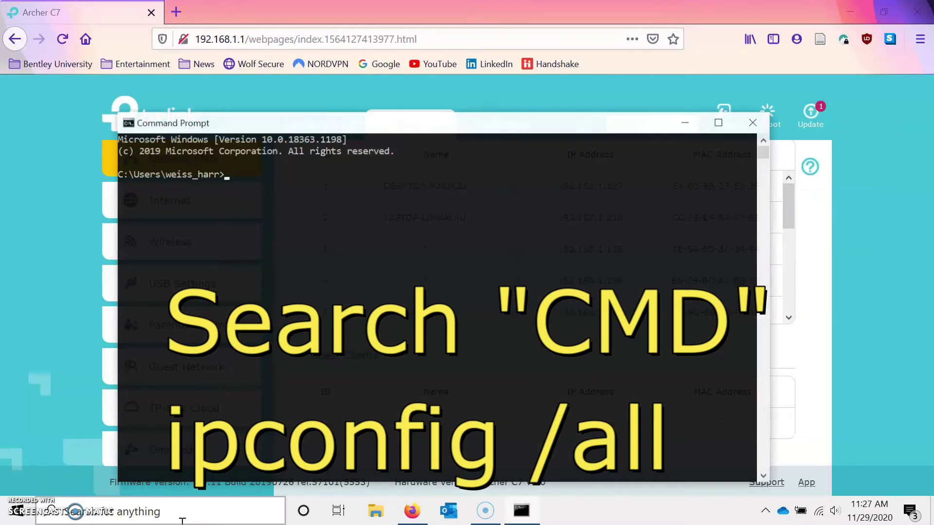
{"action": "type", "text": "ipo"}
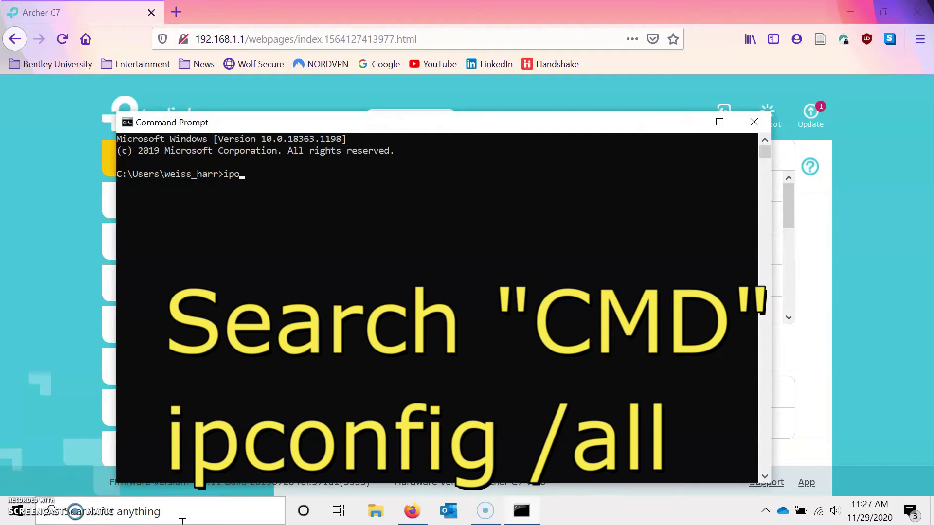
{"action": "key", "text": "BackSpace"}
{"action": "type", "text": "config /all"}
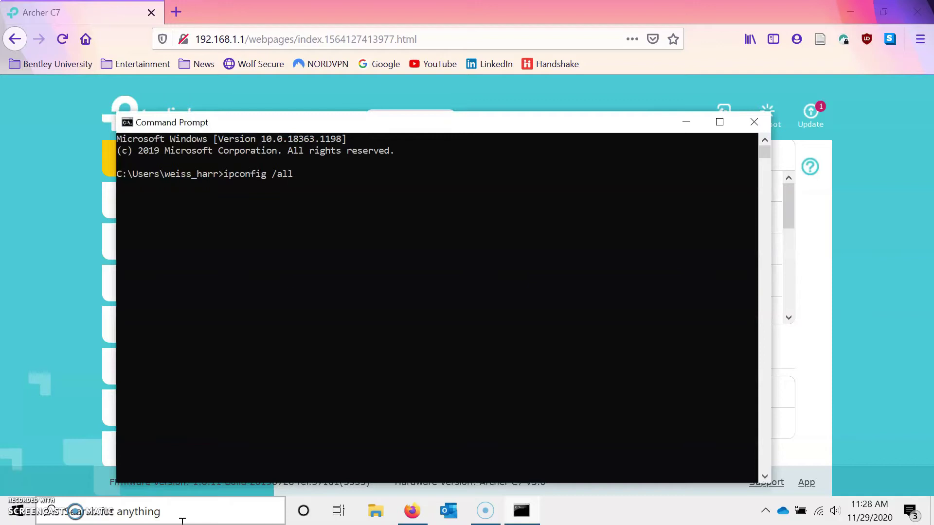
{"action": "key", "text": "Return"}
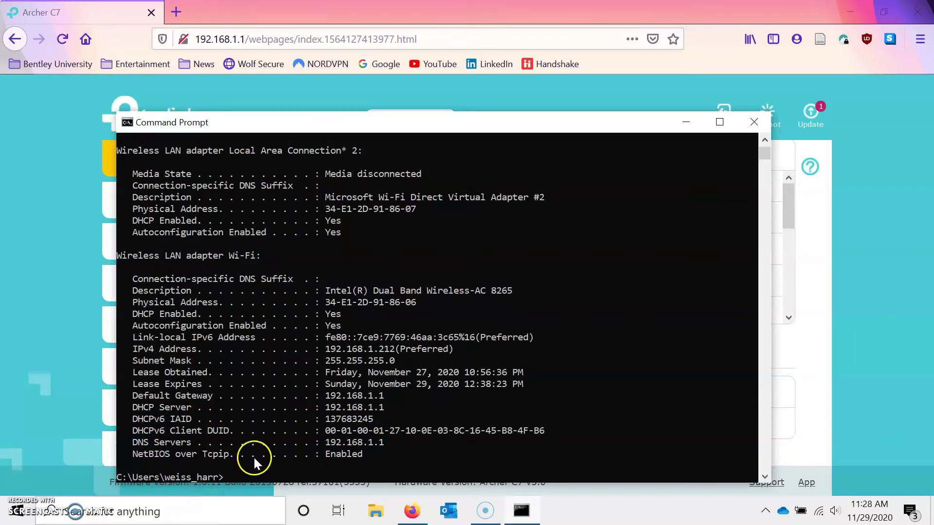
Find the Wi-Fi adapter's Physical Address in the output (IP 192.168.1.212, gateway 192.168.1.1).
{"action": "scroll", "coordinate": [337, 398], "scroll_direction": "up", "scroll_amount": 2}
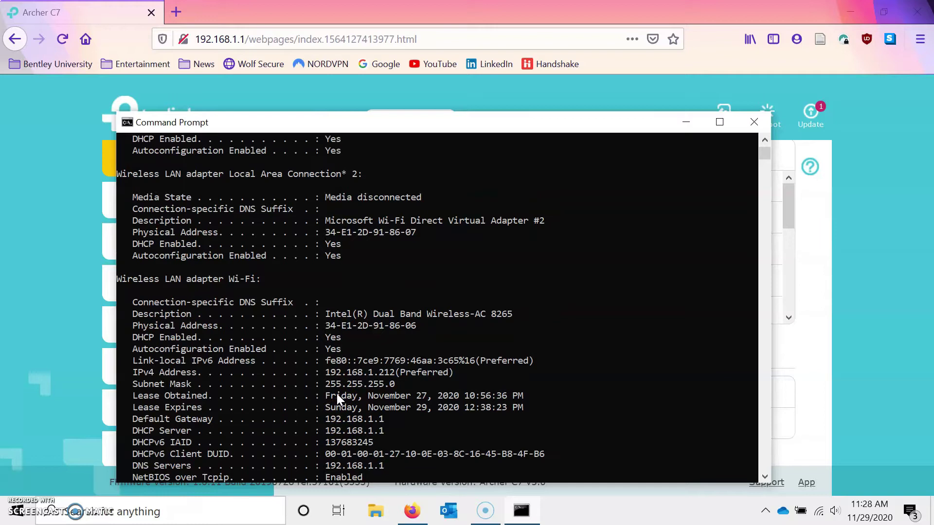
{"action": "scroll", "coordinate": [336, 398], "scroll_direction": "up", "scroll_amount": 2}
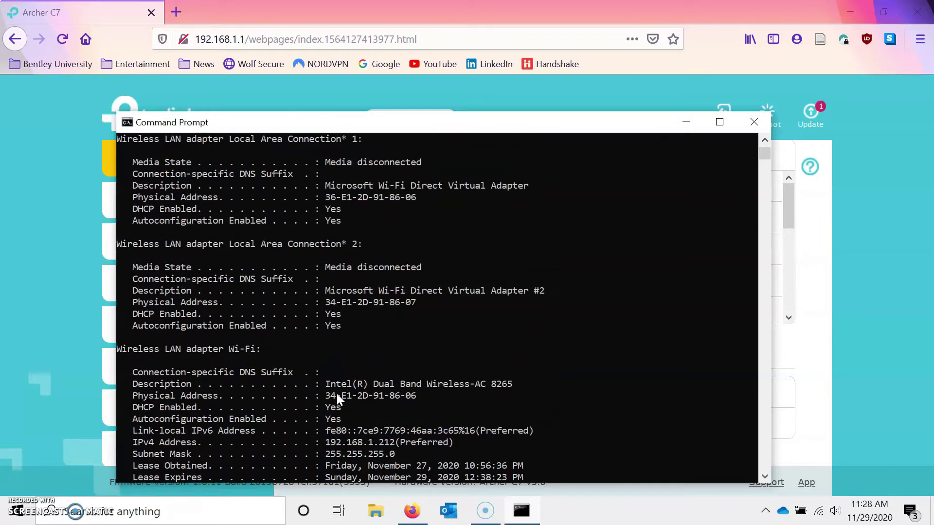
{"action": "scroll", "coordinate": [337, 398], "scroll_direction": "down", "scroll_amount": 4}
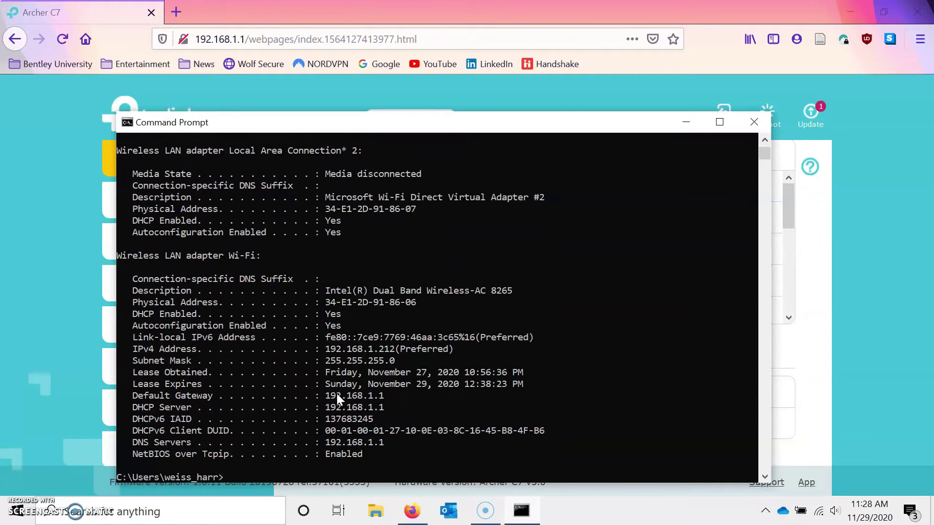
{"action": "scroll", "coordinate": [337, 398], "scroll_direction": "up", "scroll_amount": 3}
{"action": "scroll", "coordinate": [336, 398], "scroll_direction": "down", "scroll_amount": 1}
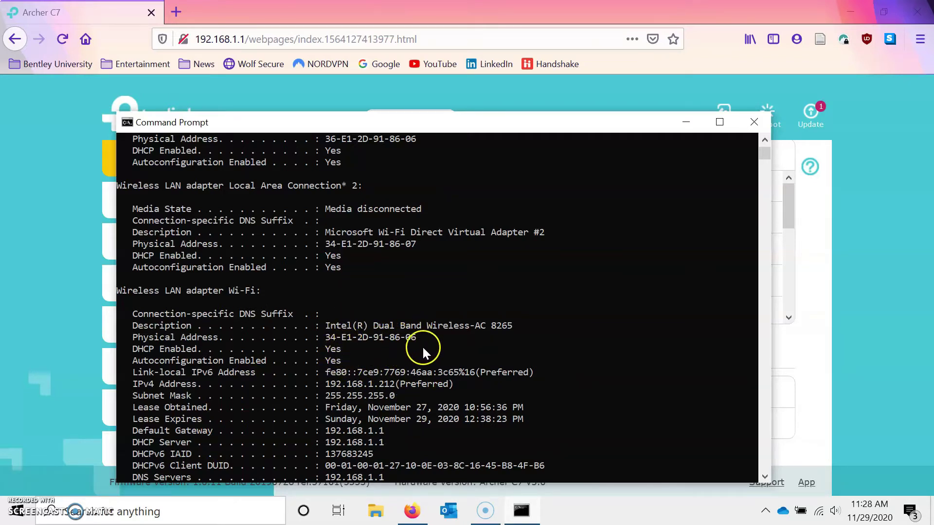
{"action": "scroll", "coordinate": [427, 346], "scroll_direction": "up", "scroll_amount": 6}
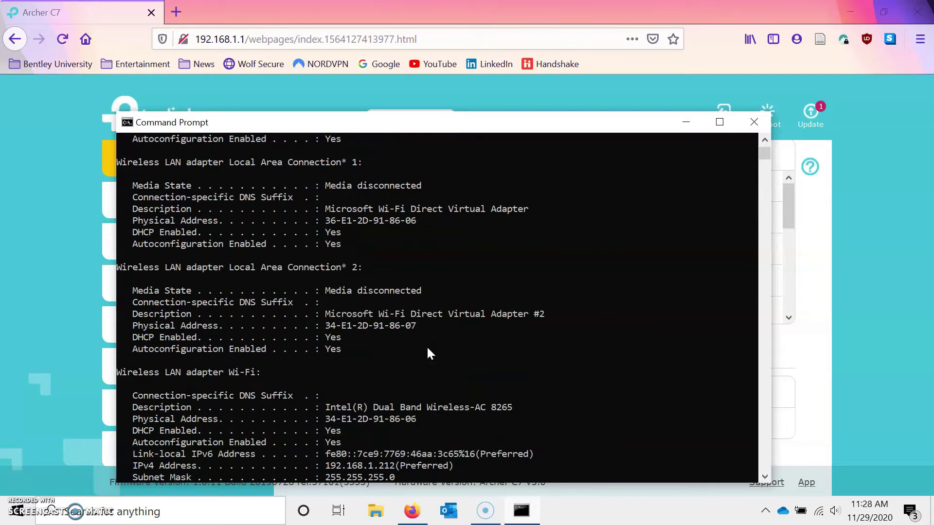
{"action": "scroll", "coordinate": [427, 346], "scroll_direction": "up", "scroll_amount": 9}
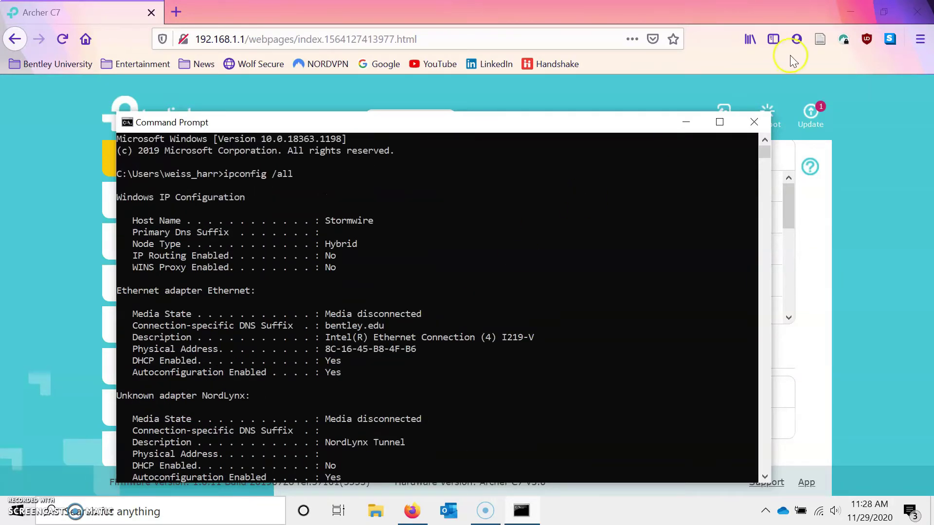
Close Command Prompt and tick Hide SSID for the 5GHz network 123Hill_2.0_5GHz.
{"action": "left_click", "coordinate": [755, 122]}
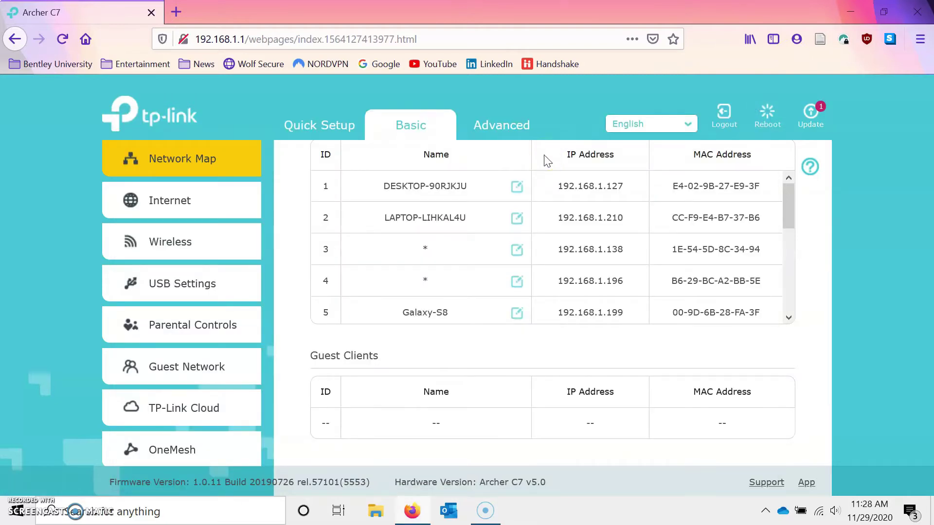
{"action": "left_click", "coordinate": [206, 243]}
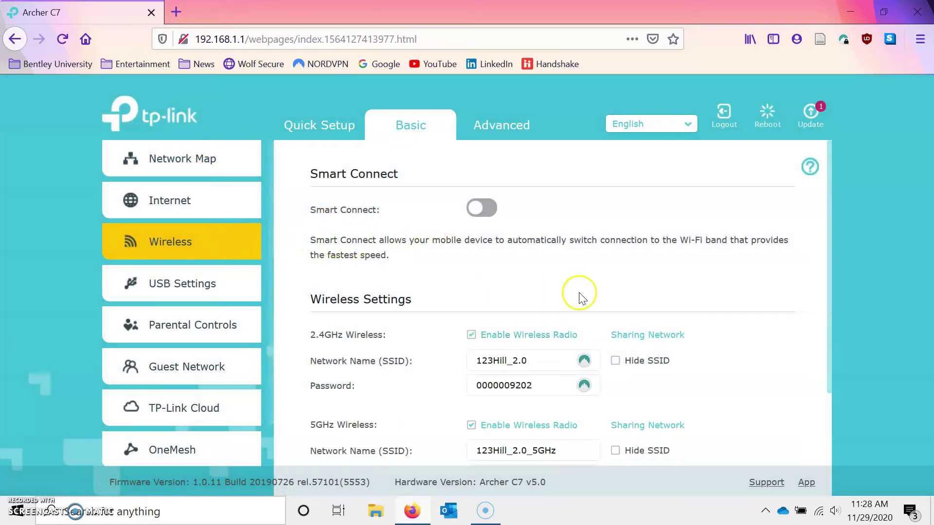
{"action": "scroll", "coordinate": [581, 298], "scroll_direction": "down", "scroll_amount": 1}
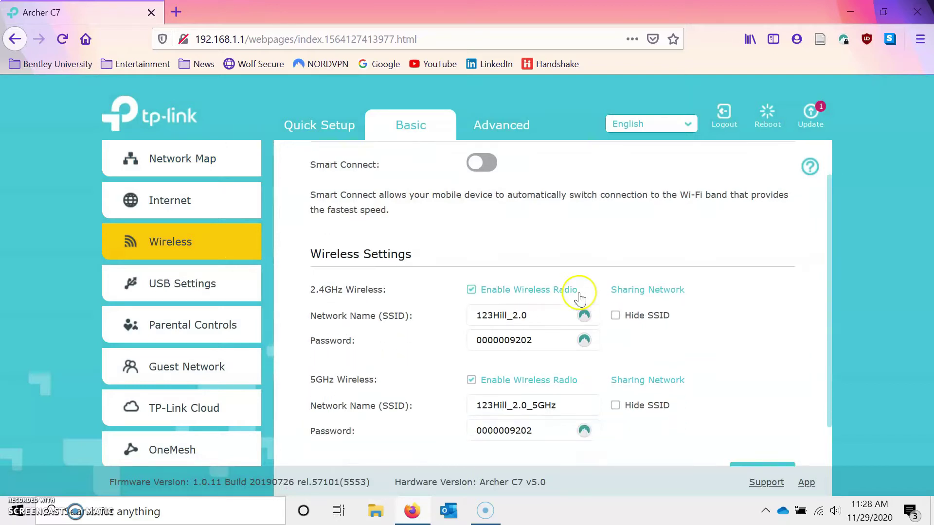
{"action": "scroll", "coordinate": [580, 298], "scroll_direction": "down", "scroll_amount": 1}
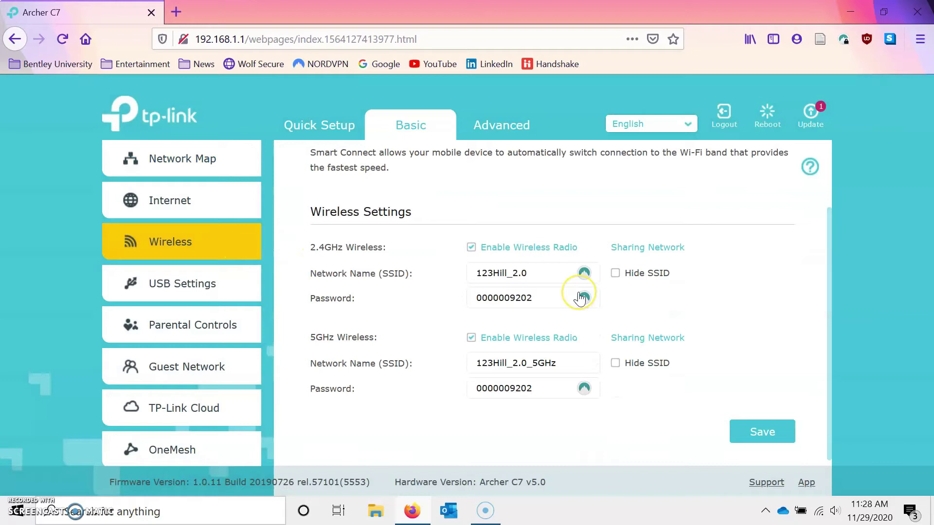
{"action": "scroll", "coordinate": [580, 299], "scroll_direction": "down", "scroll_amount": 1}
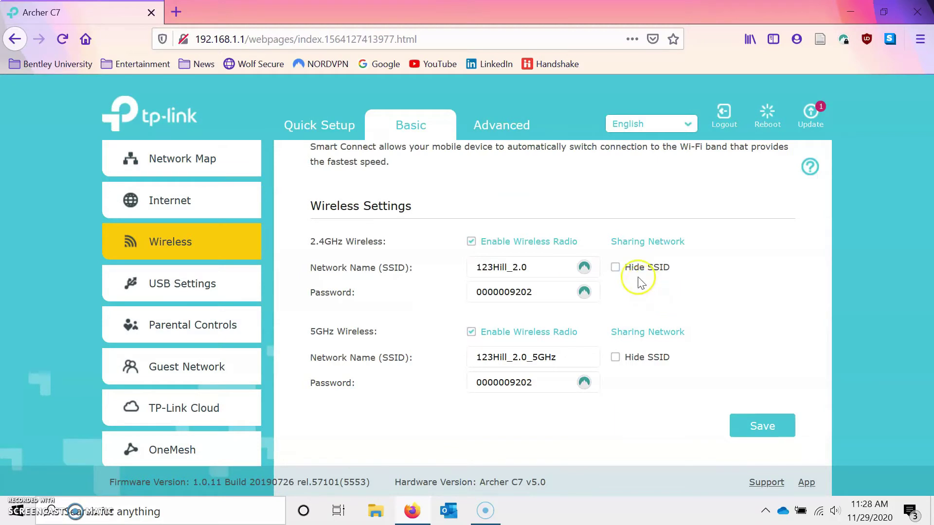
{"action": "left_click", "coordinate": [614, 268]}
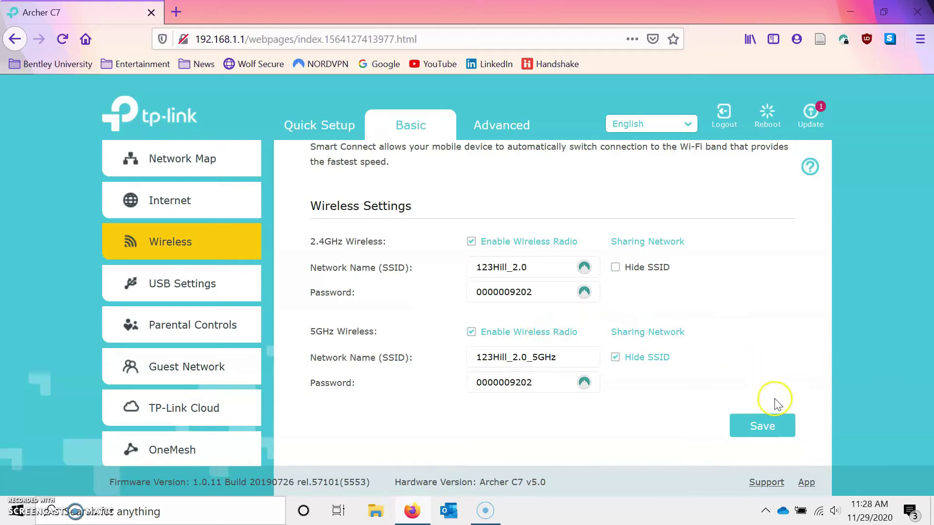
Save the router's hidden 5GHz SSID setting and dismiss the NordPass prompt.
{"action": "left_click", "coordinate": [752, 431]}
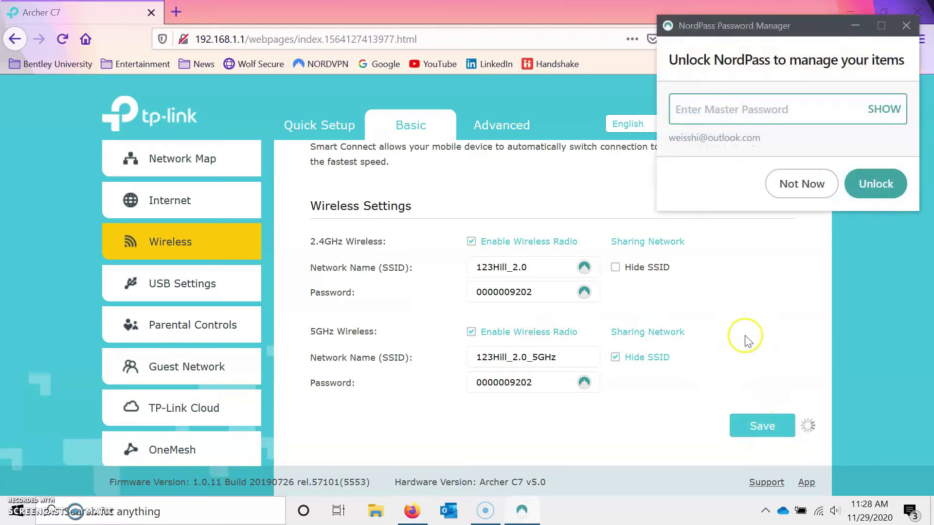
{"action": "left_click", "coordinate": [791, 184]}
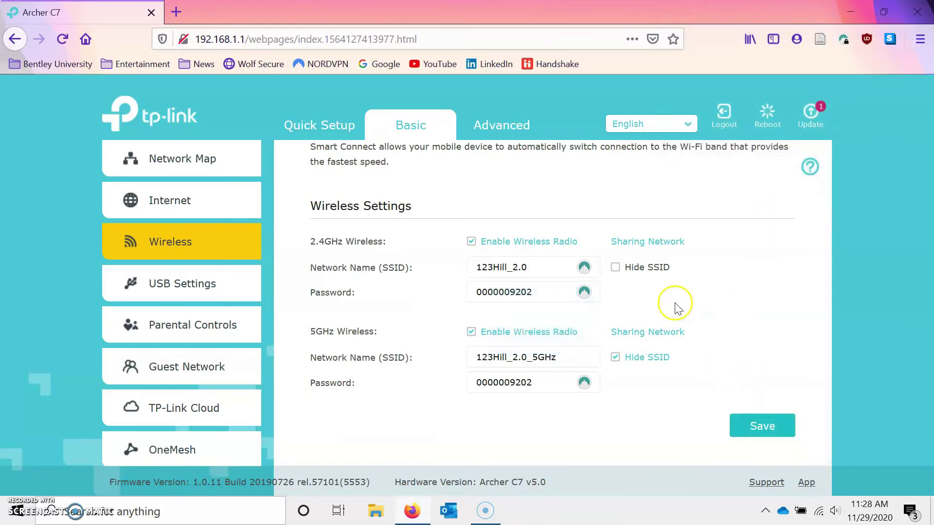
{"action": "left_click", "coordinate": [819, 511]}
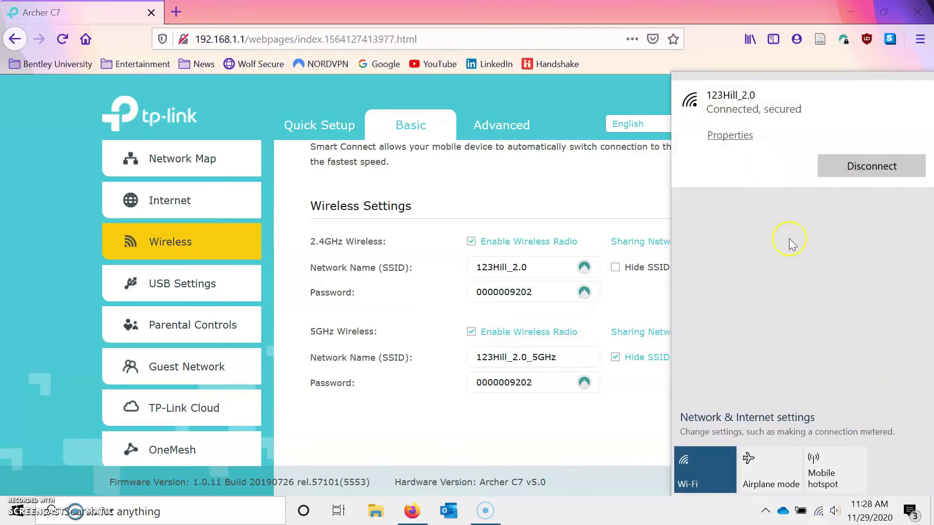
Open Windows Wi-Fi Manage known networks, listing 123Hill_2.0 and eduroam.
{"action": "left_click", "coordinate": [762, 418]}
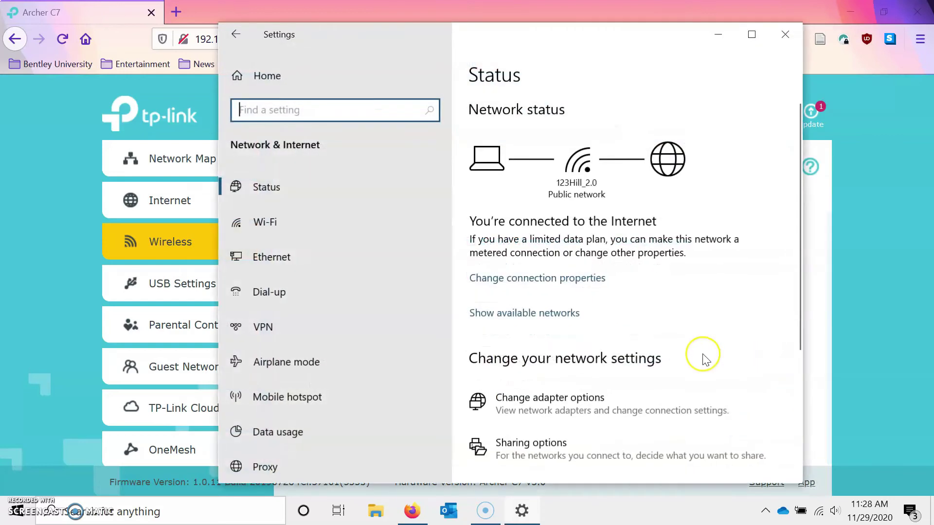
{"action": "left_click", "coordinate": [534, 313]}
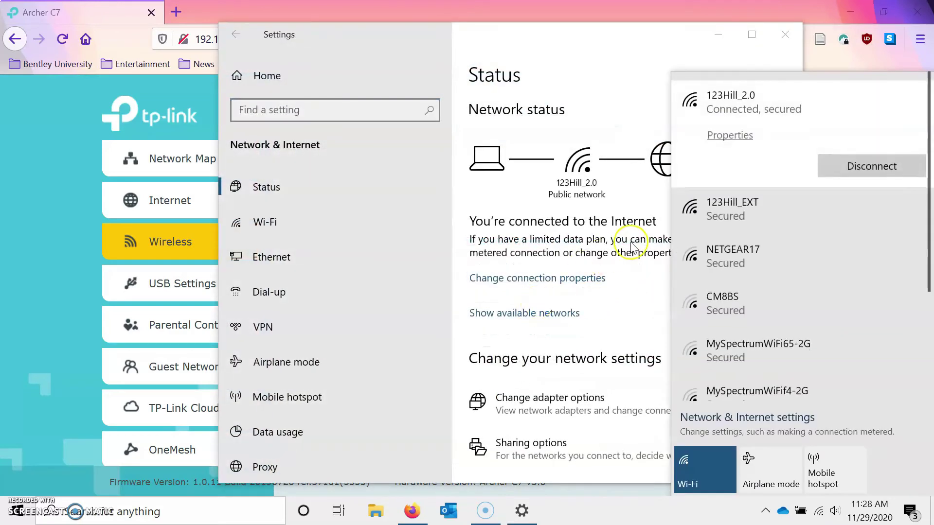
{"action": "left_click", "coordinate": [594, 225]}
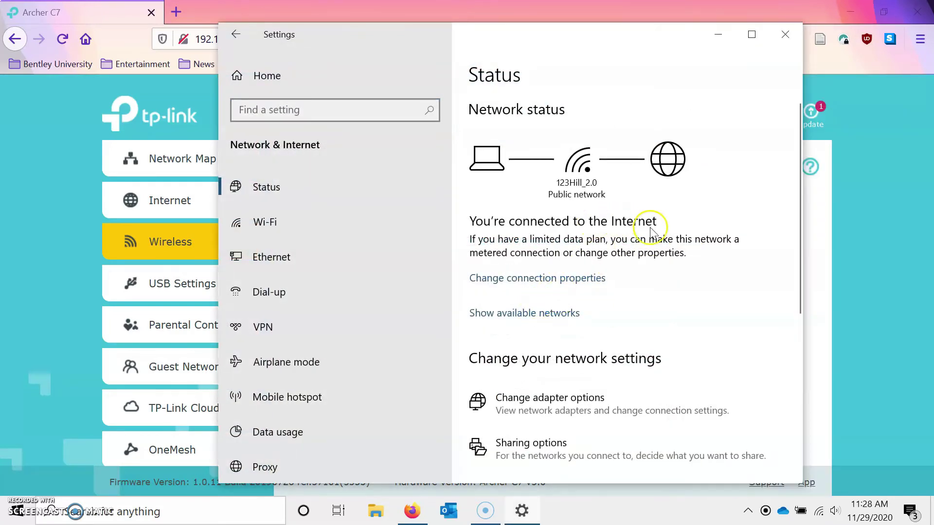
{"action": "scroll", "coordinate": [642, 311], "scroll_direction": "down", "scroll_amount": 2}
{"action": "left_click", "coordinate": [317, 227]}
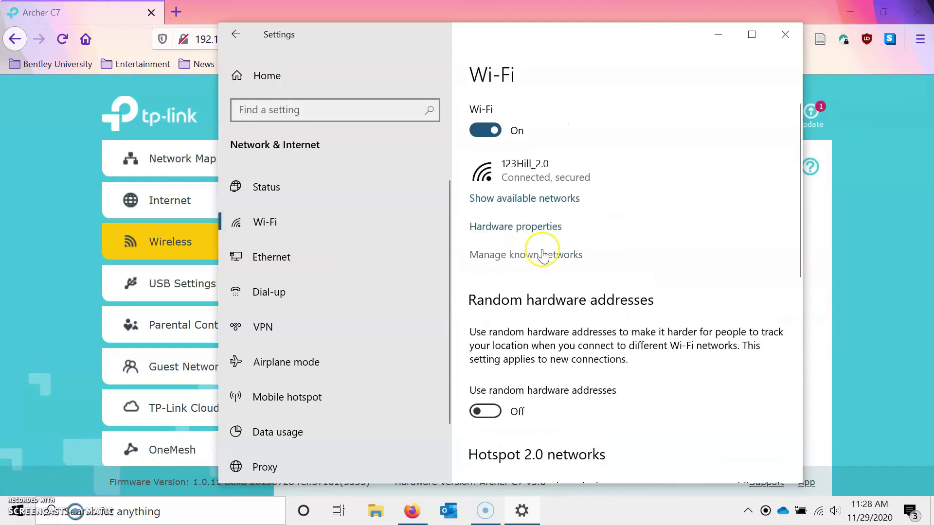
{"action": "left_click", "coordinate": [545, 256]}
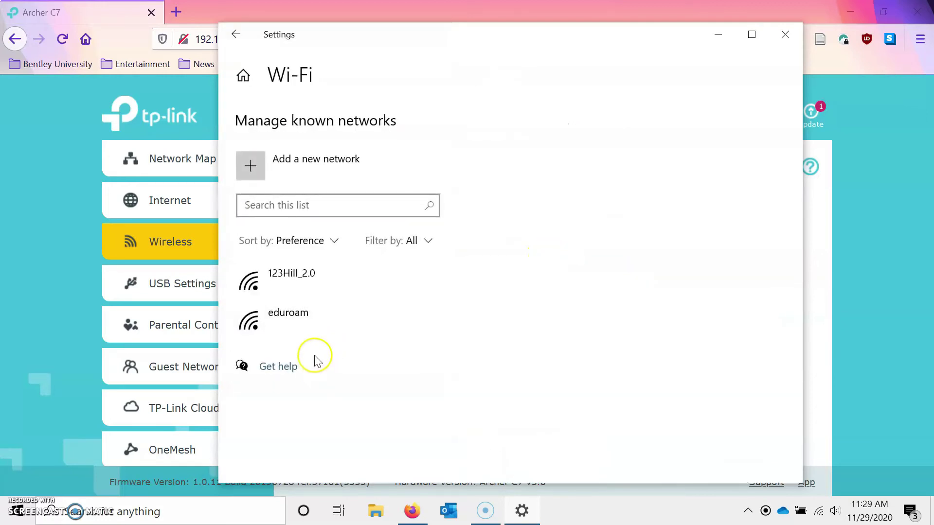
Add 123Hill_2.0_5GHz as a WPA2-Personal AES network that connects even when not broadcasting.
{"action": "left_click", "coordinate": [308, 171]}
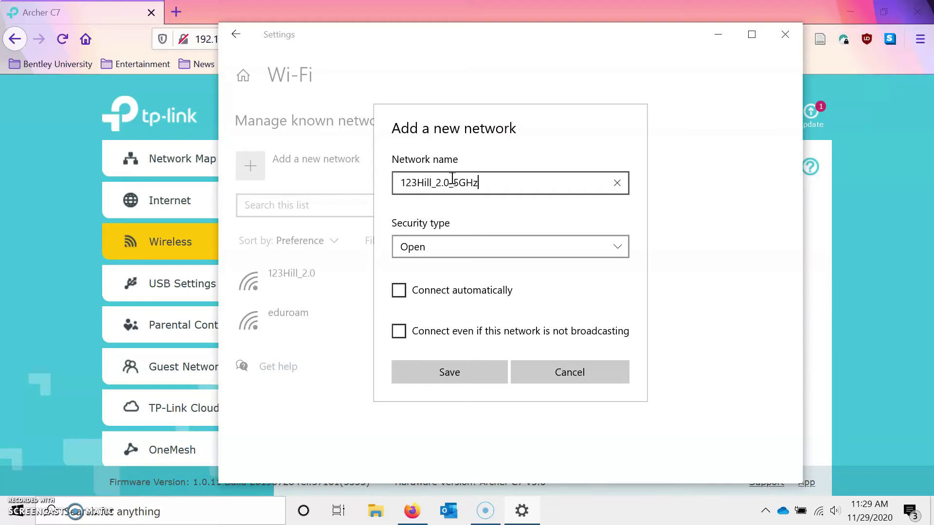
{"action": "left_click", "coordinate": [452, 249]}
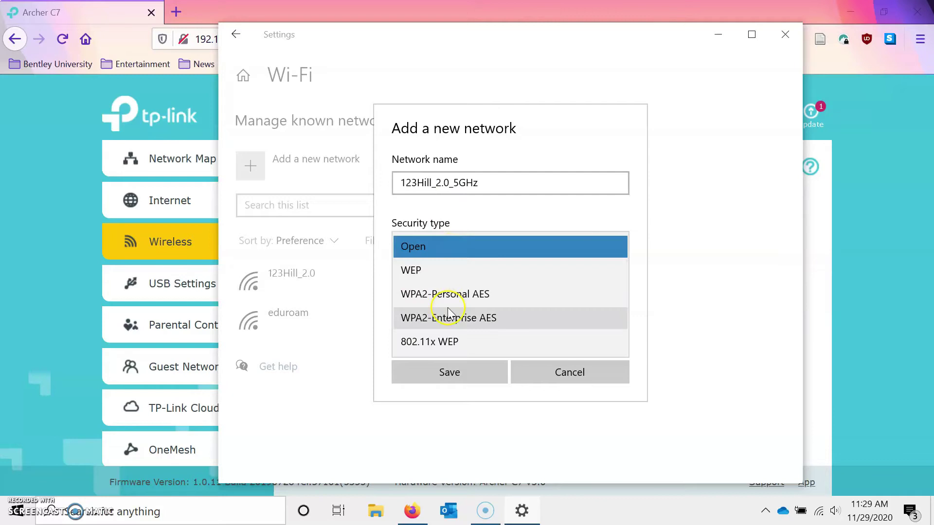
{"action": "left_click", "coordinate": [448, 300]}
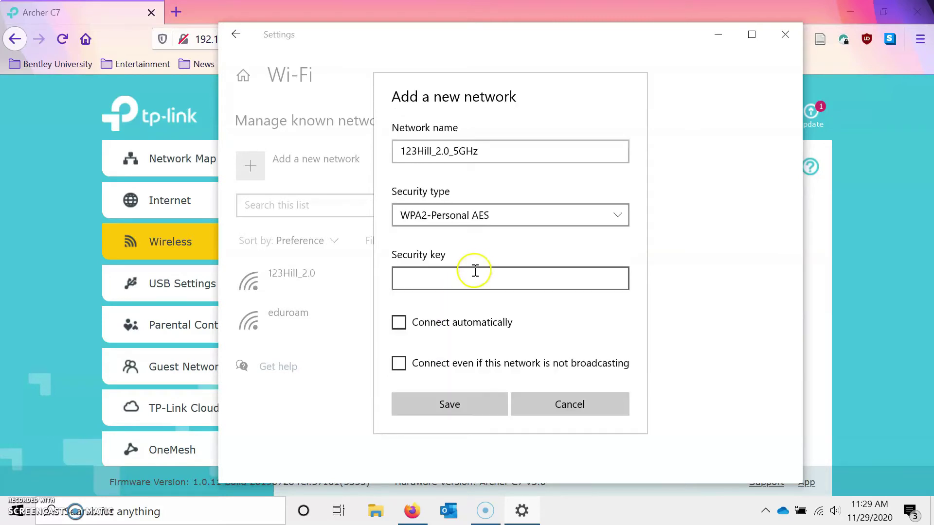
{"action": "left_click", "coordinate": [479, 277]}
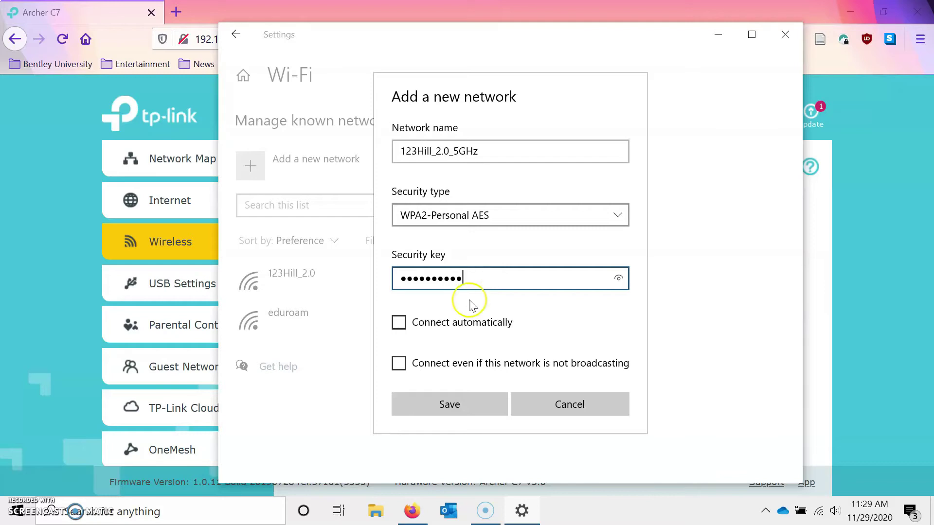
{"action": "left_click", "coordinate": [474, 362]}
{"action": "left_click", "coordinate": [474, 404]}
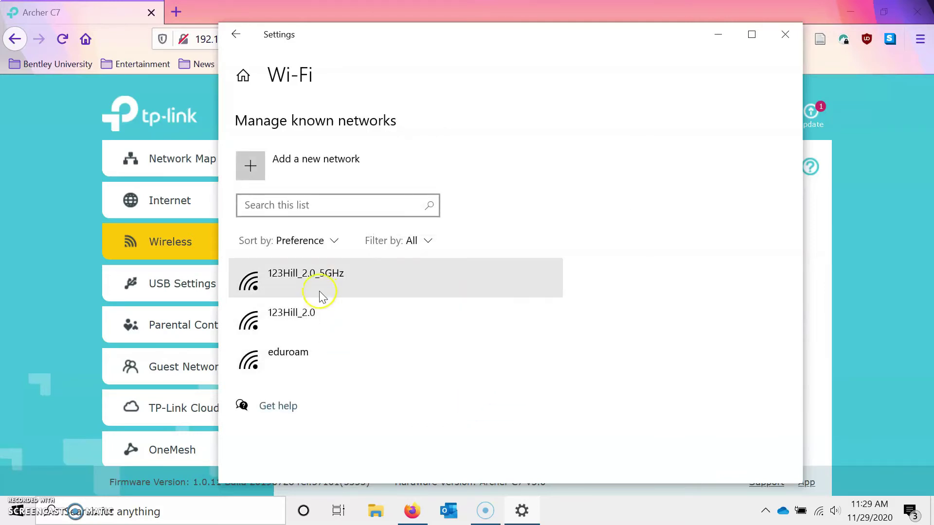
Forget the 123Hill_2.0_5GHz known network, then untick Hide SSID for 5GHz and save.
{"action": "left_click", "coordinate": [321, 295]}
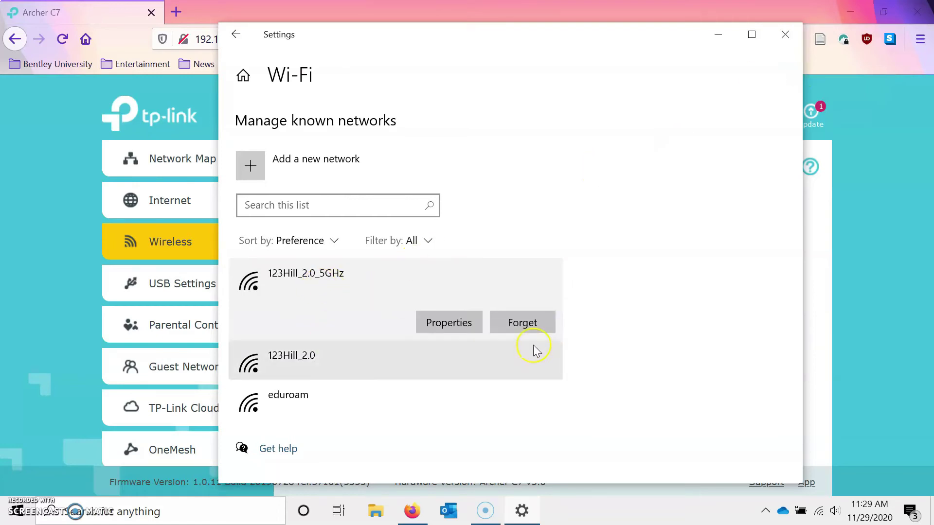
{"action": "left_click", "coordinate": [522, 323]}
{"action": "left_click", "coordinate": [785, 34]}
{"action": "left_click", "coordinate": [625, 358]}
{"action": "left_click", "coordinate": [763, 427]}
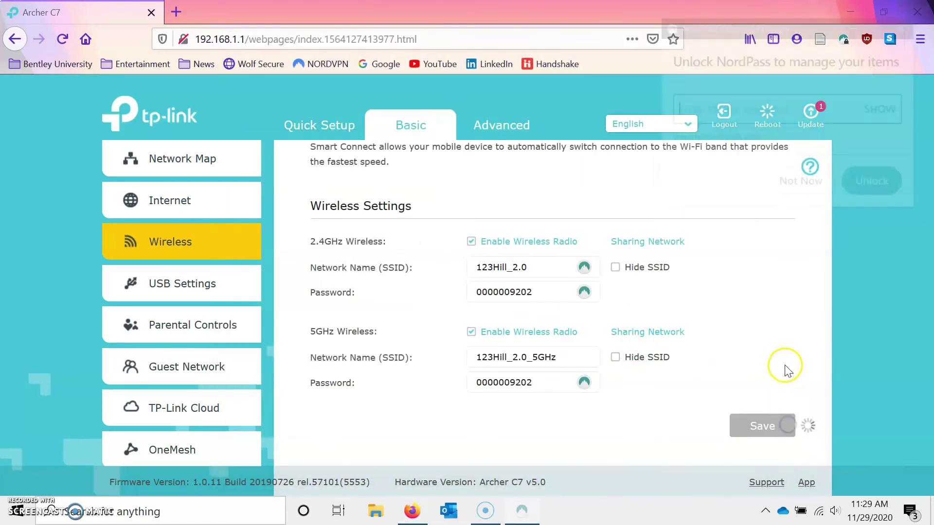
Check which Wi-Fi networks the laptop sees in the Windows flyout, then close it.
{"action": "left_click", "coordinate": [819, 511]}
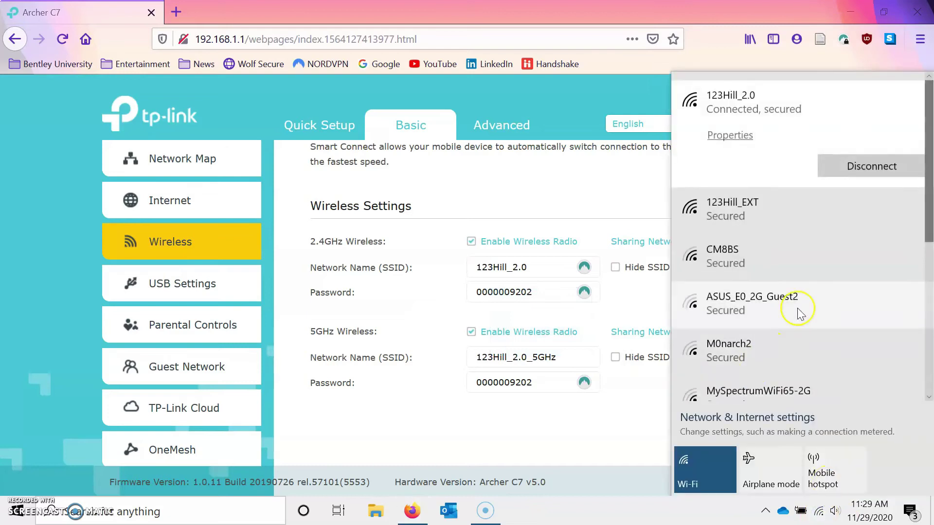
{"action": "scroll", "coordinate": [791, 244], "scroll_direction": "down", "scroll_amount": 5}
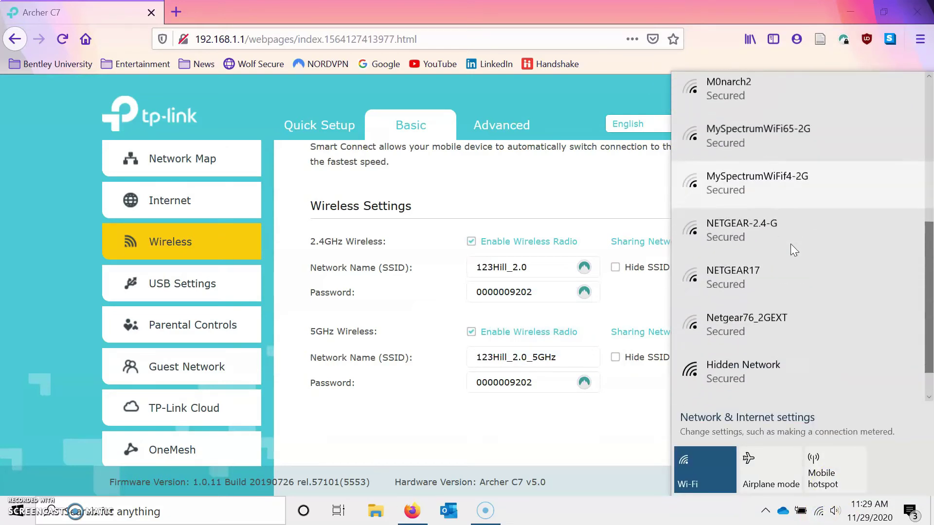
{"action": "scroll", "coordinate": [794, 249], "scroll_direction": "up", "scroll_amount": 5}
{"action": "scroll", "coordinate": [795, 250], "scroll_direction": "down", "scroll_amount": 1}
{"action": "left_click", "coordinate": [549, 178]}
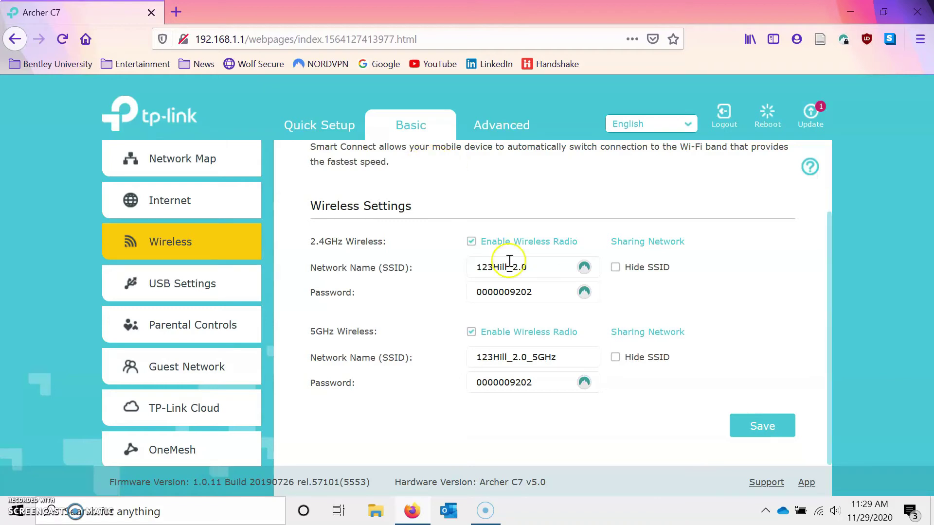
{"action": "scroll", "coordinate": [509, 262], "scroll_direction": "up", "scroll_amount": 2}
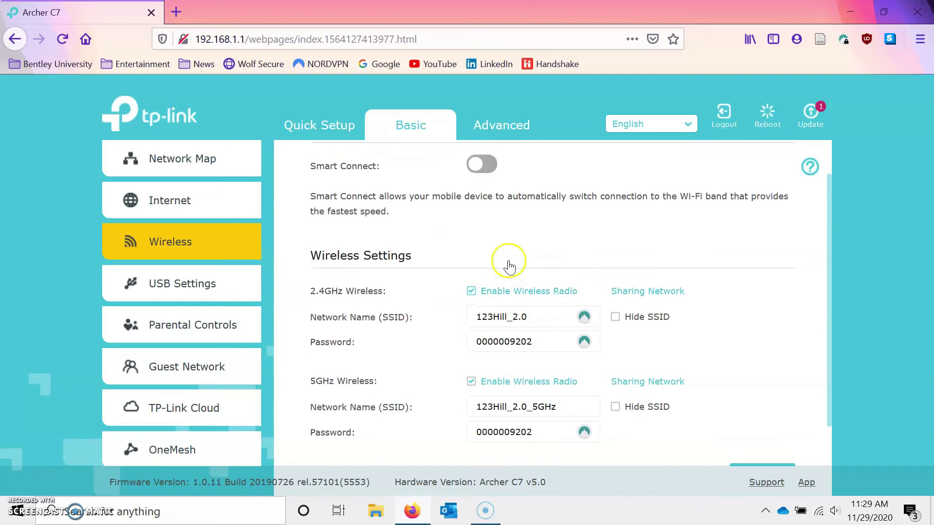
{"action": "scroll", "coordinate": [509, 267], "scroll_direction": "up", "scroll_amount": 1}
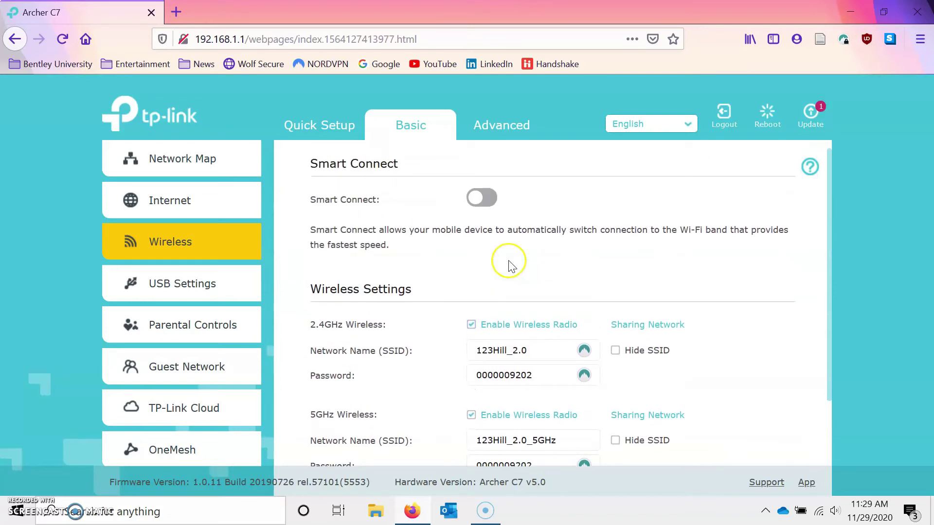
{"action": "scroll", "coordinate": [509, 265], "scroll_direction": "down", "scroll_amount": 1}
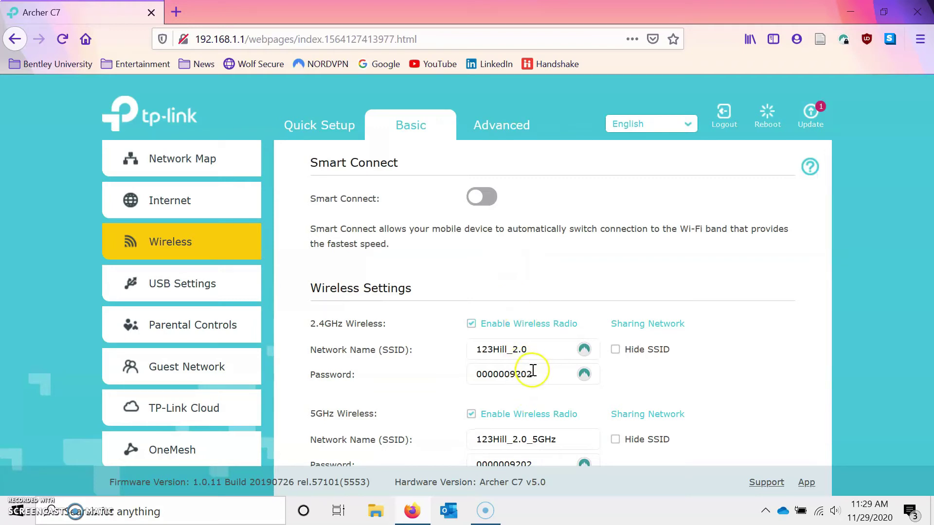
{"action": "scroll", "coordinate": [533, 371], "scroll_direction": "down", "scroll_amount": 2}
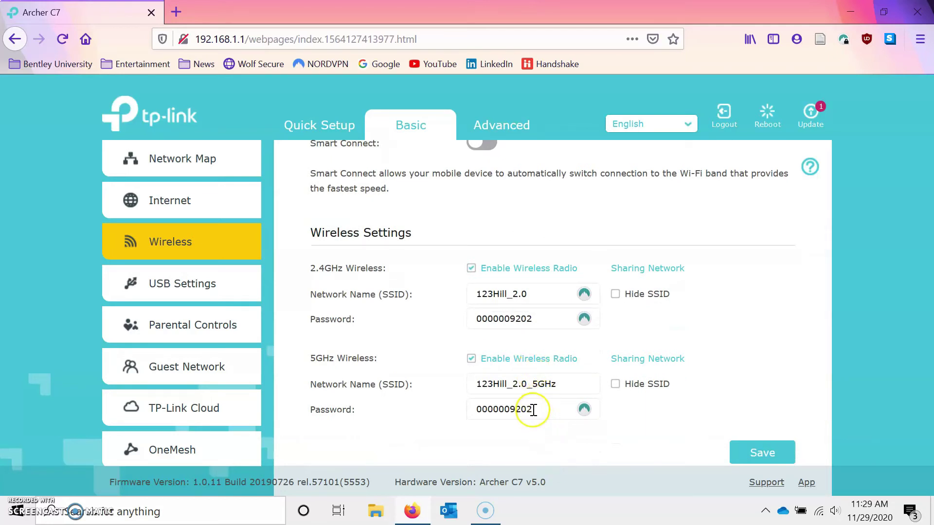
{"action": "scroll", "coordinate": [534, 410], "scroll_direction": "down", "scroll_amount": 1}
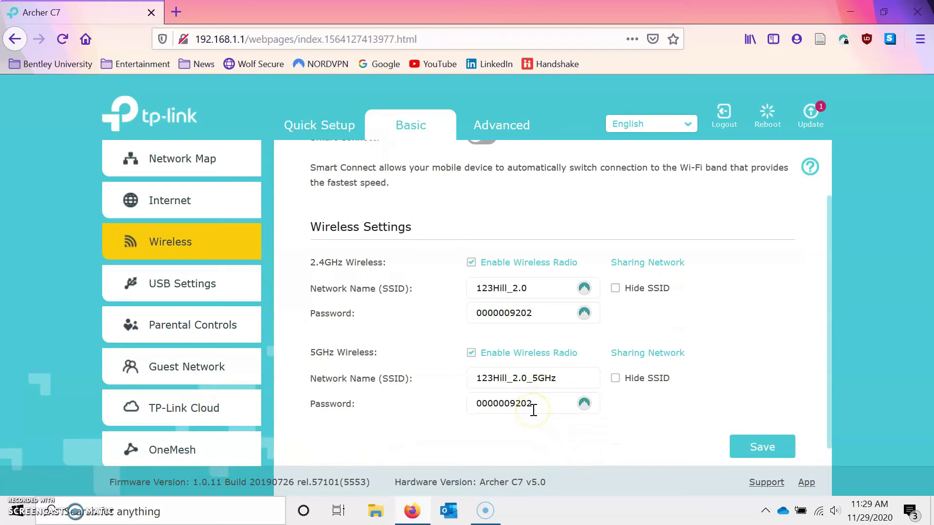
{"action": "scroll", "coordinate": [534, 411], "scroll_direction": "up", "scroll_amount": 2}
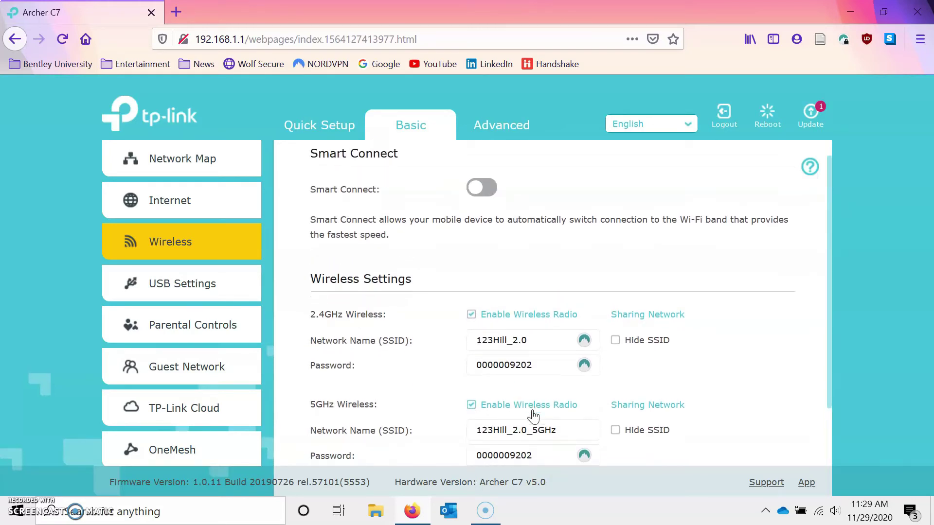
{"action": "scroll", "coordinate": [534, 415], "scroll_direction": "down", "scroll_amount": 1}
{"action": "scroll", "coordinate": [533, 413], "scroll_direction": "down", "scroll_amount": 2}
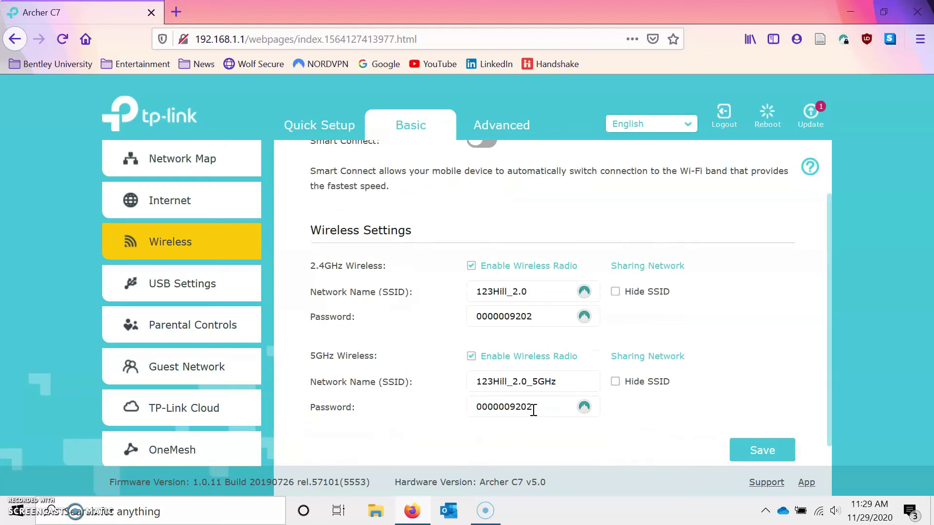
{"action": "scroll", "coordinate": [534, 411], "scroll_direction": "up", "scroll_amount": 2}
{"action": "scroll", "coordinate": [533, 410], "scroll_direction": "up", "scroll_amount": 2}
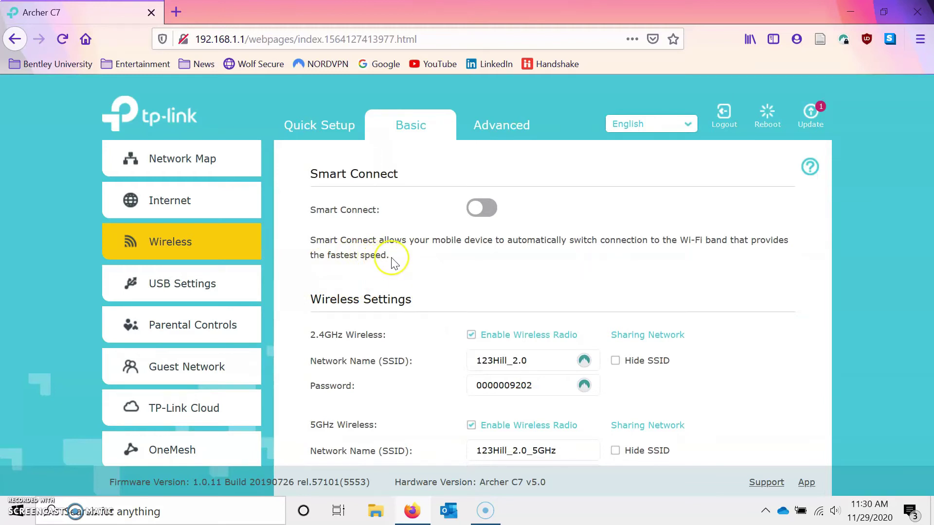
Enable Access Control under Advanced > Security, leaving Blacklist as the default mode.
{"action": "left_click", "coordinate": [491, 125]}
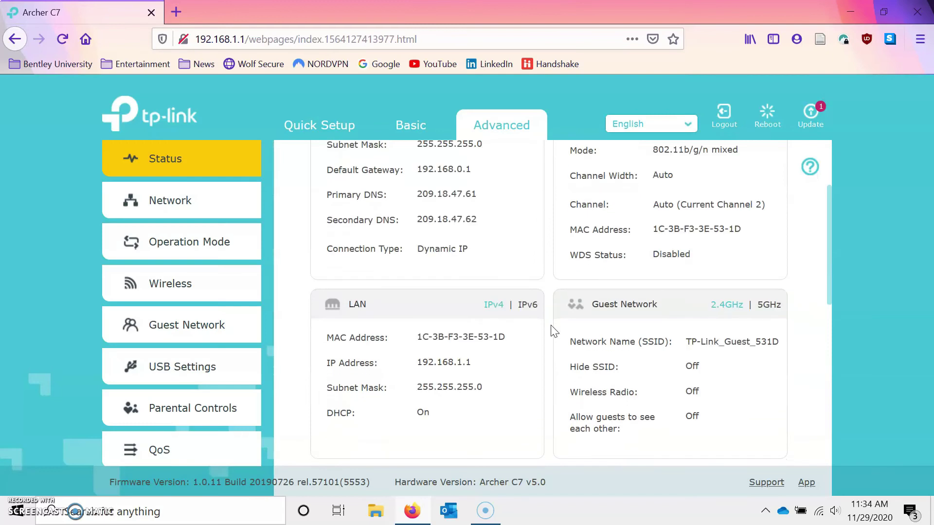
{"action": "scroll", "coordinate": [552, 328], "scroll_direction": "down", "scroll_amount": 6}
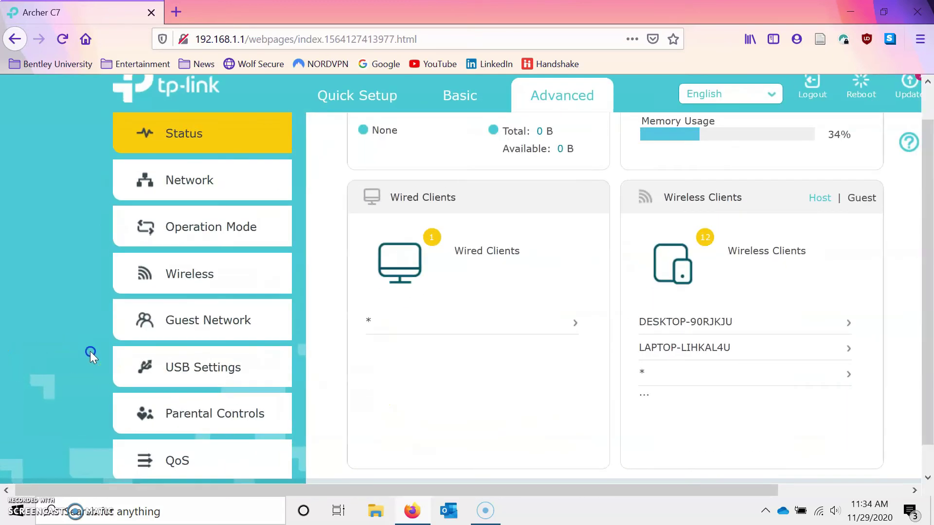
{"action": "left_click", "coordinate": [88, 348]}
{"action": "scroll", "coordinate": [126, 311], "scroll_direction": "down", "scroll_amount": 5}
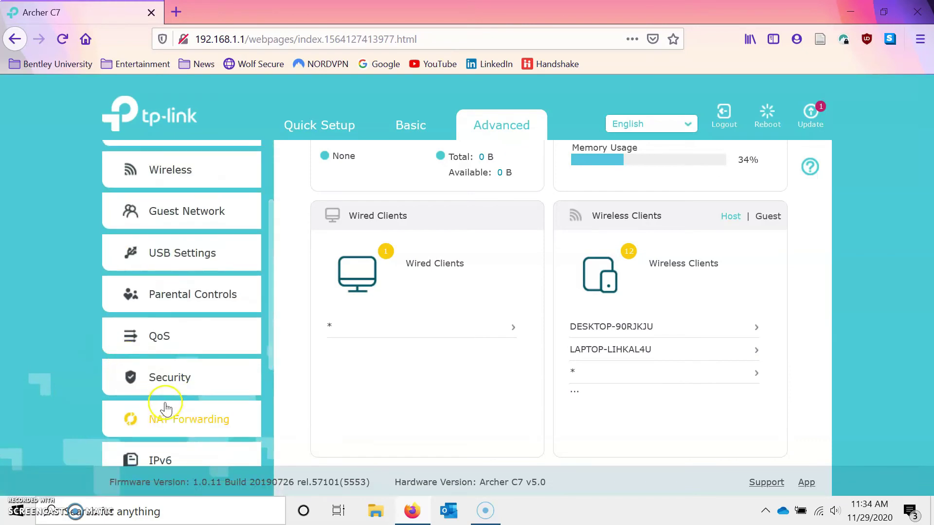
{"action": "left_click", "coordinate": [174, 226]}
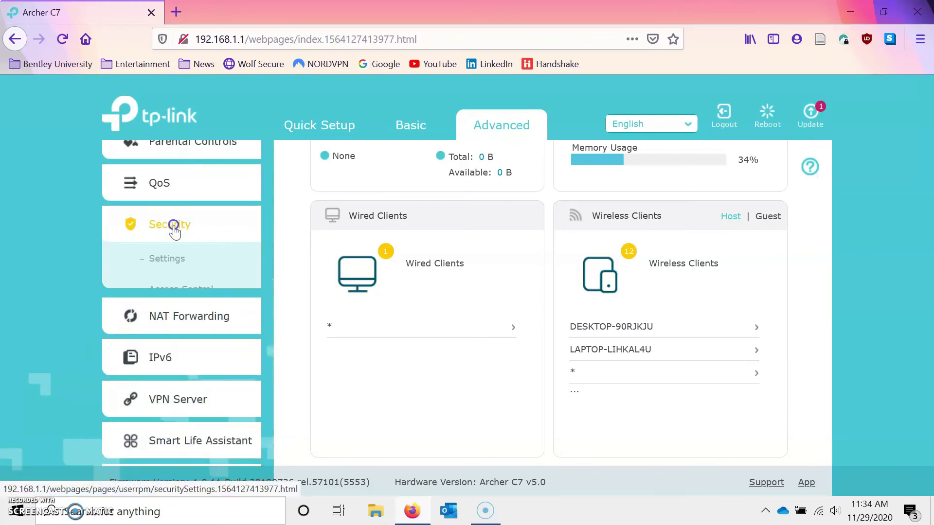
{"action": "left_click", "coordinate": [176, 298]}
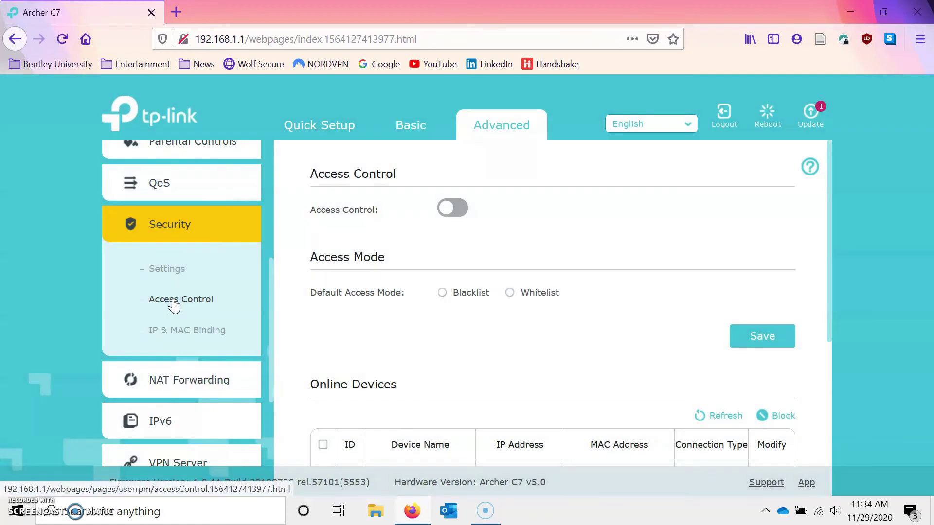
{"action": "left_click", "coordinate": [448, 209]}
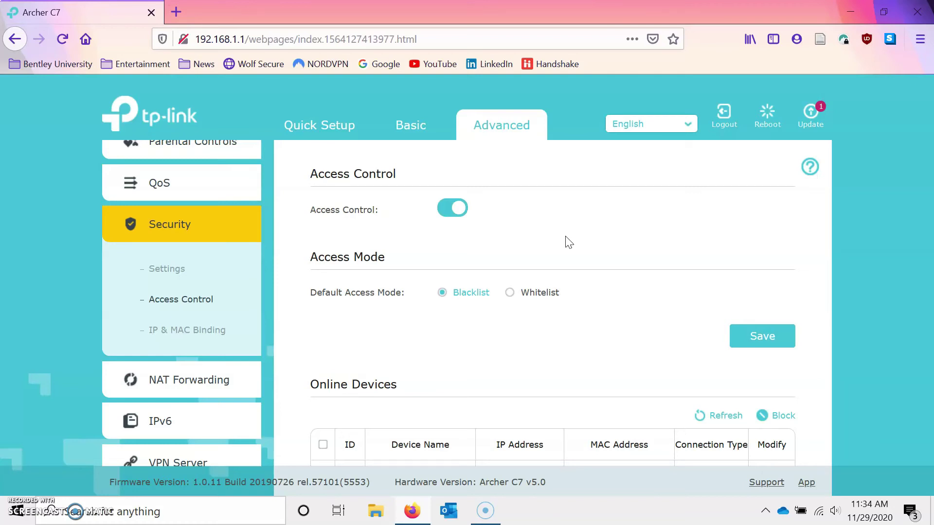
Select DESKTOP-90RJKJU, LAPTOP-LIHKAL4U and a third device in the Online Devices table.
{"action": "scroll", "coordinate": [568, 242], "scroll_direction": "down", "scroll_amount": 5}
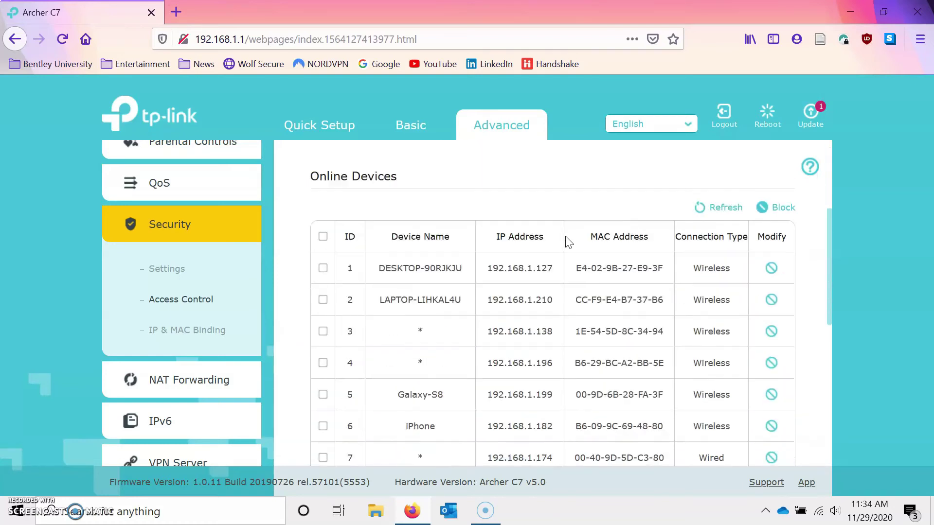
{"action": "scroll", "coordinate": [568, 242], "scroll_direction": "up", "scroll_amount": 3}
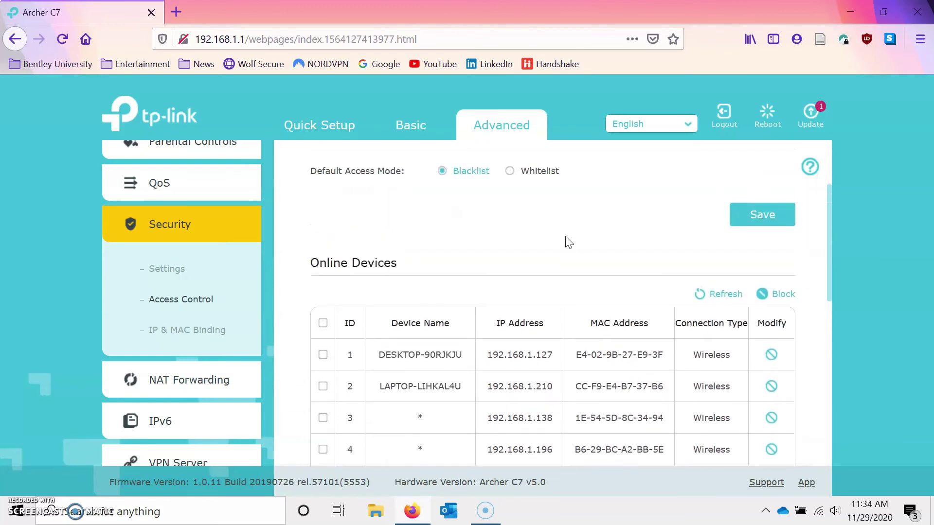
{"action": "scroll", "coordinate": [568, 242], "scroll_direction": "down", "scroll_amount": 1}
{"action": "scroll", "coordinate": [568, 242], "scroll_direction": "up", "scroll_amount": 3}
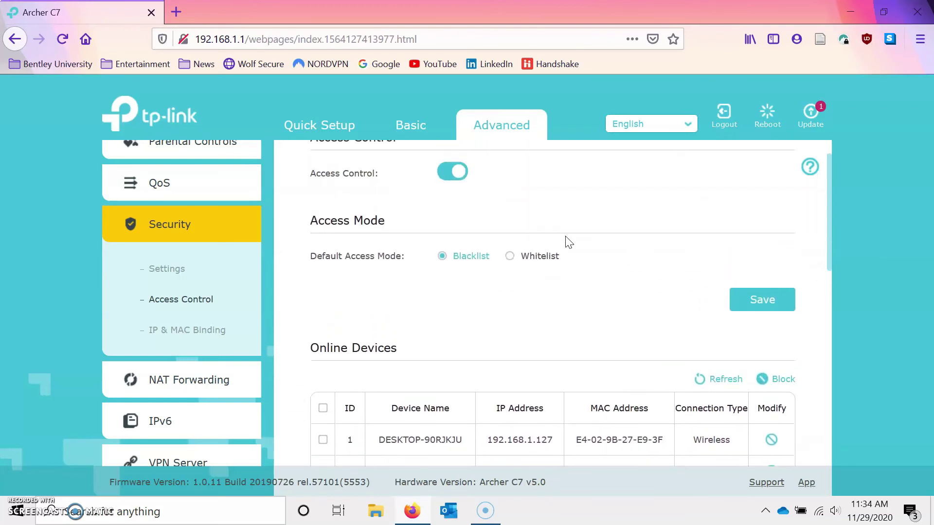
{"action": "scroll", "coordinate": [569, 242], "scroll_direction": "down", "scroll_amount": 2}
{"action": "scroll", "coordinate": [568, 242], "scroll_direction": "down", "scroll_amount": 1}
{"action": "left_click", "coordinate": [324, 335]}
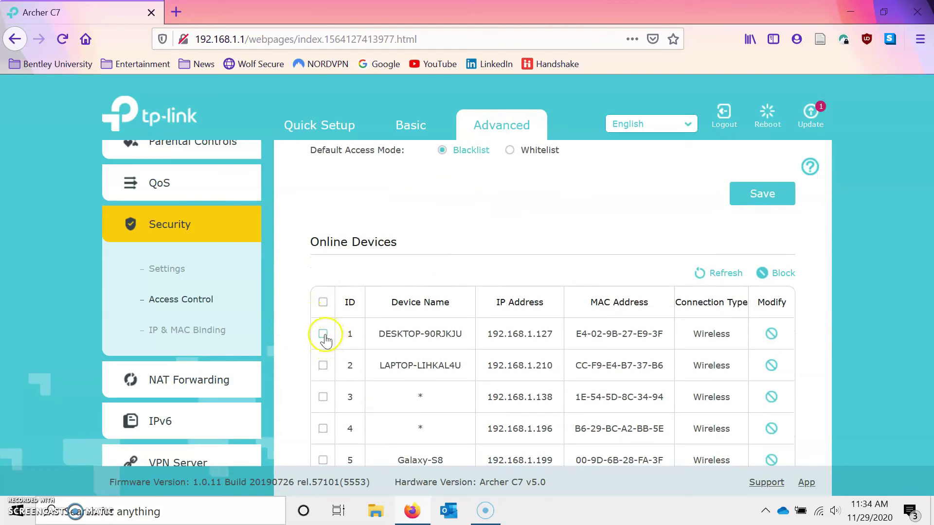
{"action": "left_click", "coordinate": [324, 367]}
{"action": "left_click", "coordinate": [324, 398]}
Review all 13 online devices with their IP and MAC addresses.
{"action": "scroll", "coordinate": [426, 322], "scroll_direction": "up", "scroll_amount": 1}
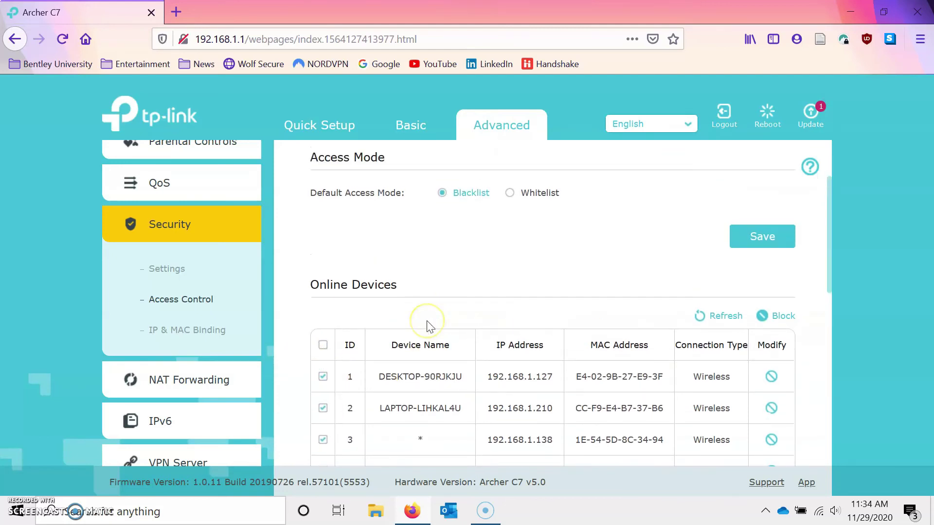
{"action": "scroll", "coordinate": [427, 325], "scroll_direction": "up", "scroll_amount": 2}
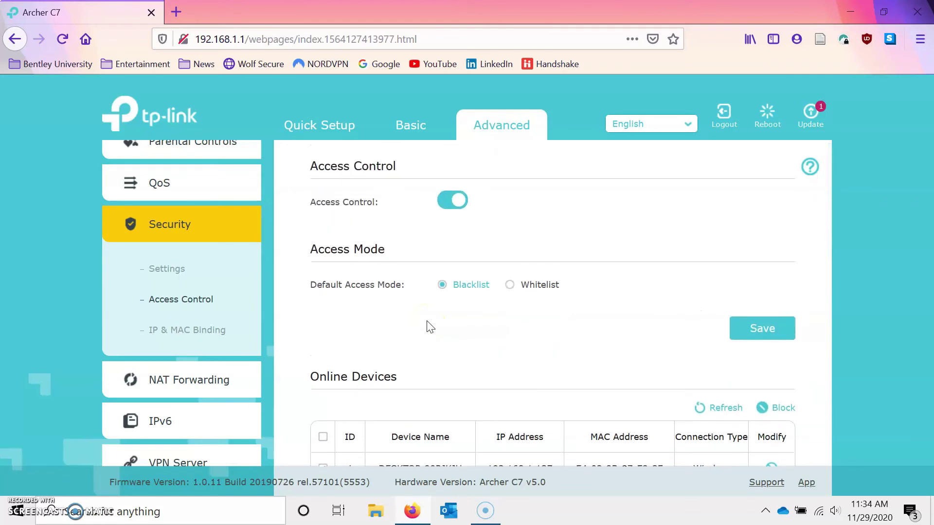
{"action": "scroll", "coordinate": [428, 322], "scroll_direction": "down", "scroll_amount": 3}
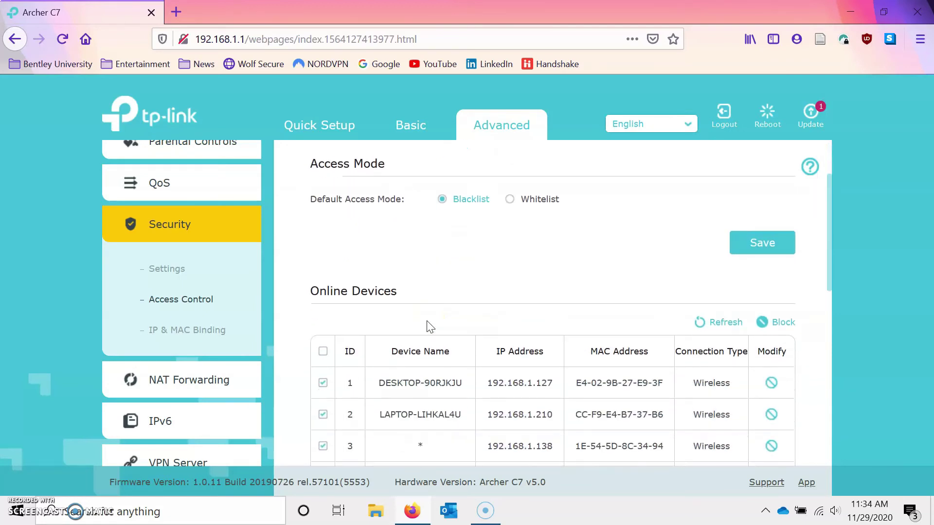
{"action": "scroll", "coordinate": [428, 322], "scroll_direction": "up", "scroll_amount": 3}
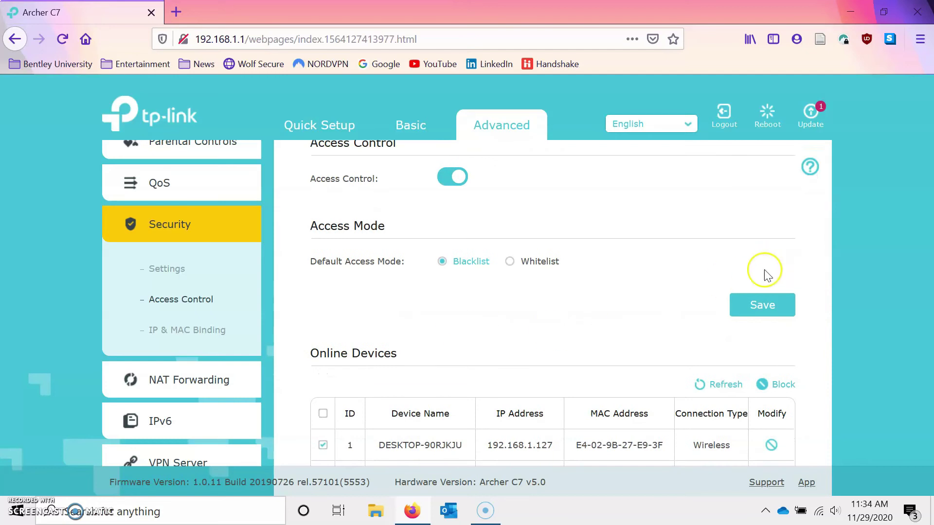
{"action": "scroll", "coordinate": [558, 344], "scroll_direction": "down", "scroll_amount": 3}
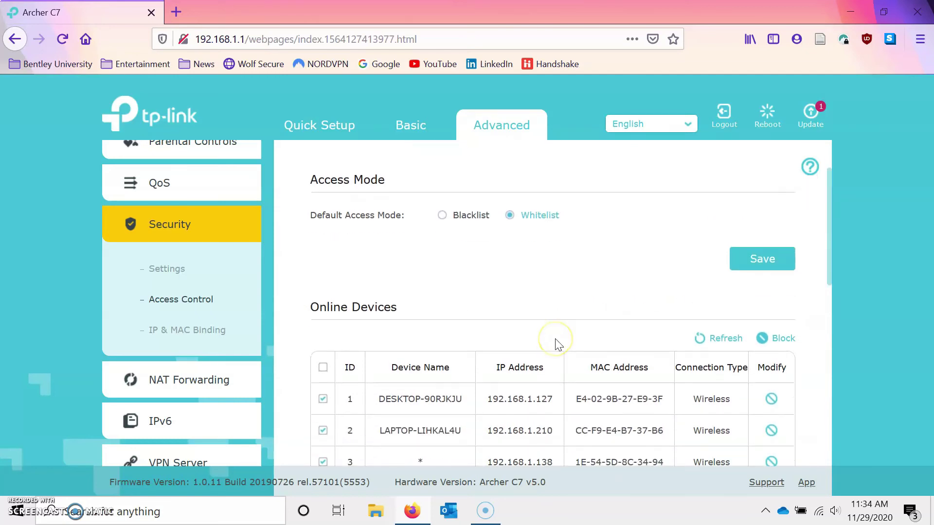
{"action": "scroll", "coordinate": [559, 344], "scroll_direction": "down", "scroll_amount": 5}
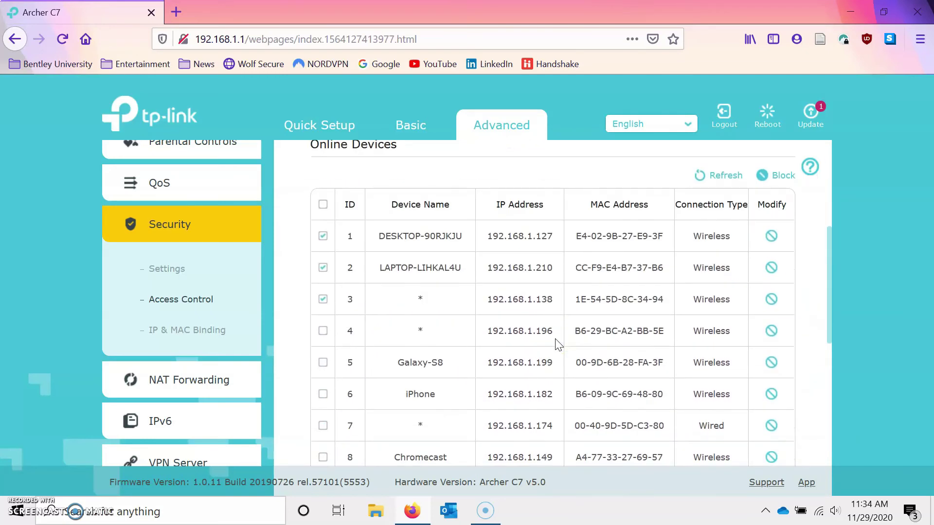
{"action": "scroll", "coordinate": [559, 344], "scroll_direction": "down", "scroll_amount": 4}
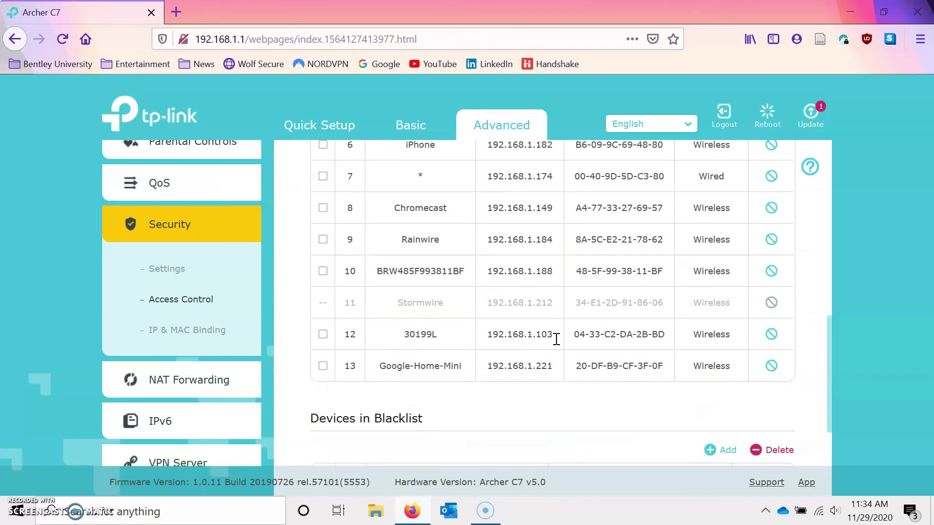
{"action": "scroll", "coordinate": [558, 344], "scroll_direction": "up", "scroll_amount": 13}
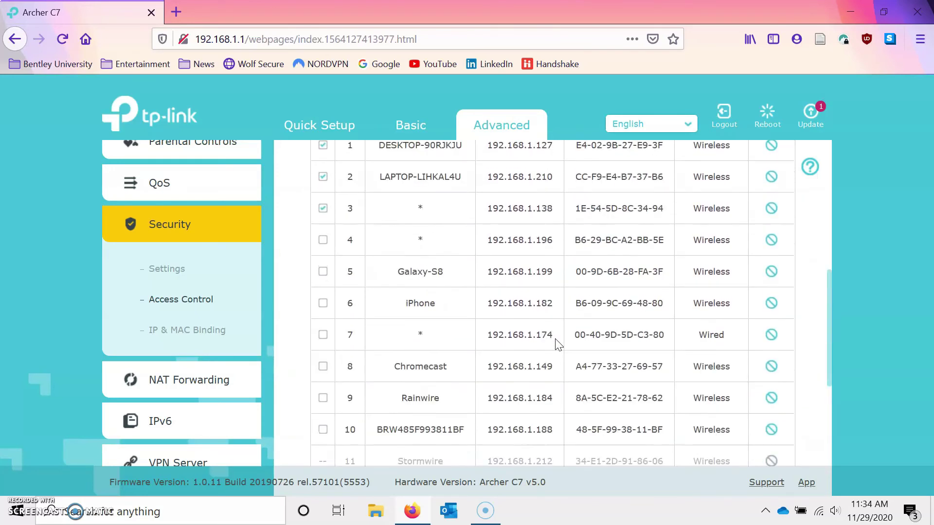
Select Blacklist as the default access mode and scroll through the Access Control page.
{"action": "left_click", "coordinate": [442, 293]}
{"action": "scroll", "coordinate": [514, 345], "scroll_direction": "down", "scroll_amount": 3}
{"action": "scroll", "coordinate": [515, 345], "scroll_direction": "down", "scroll_amount": 10}
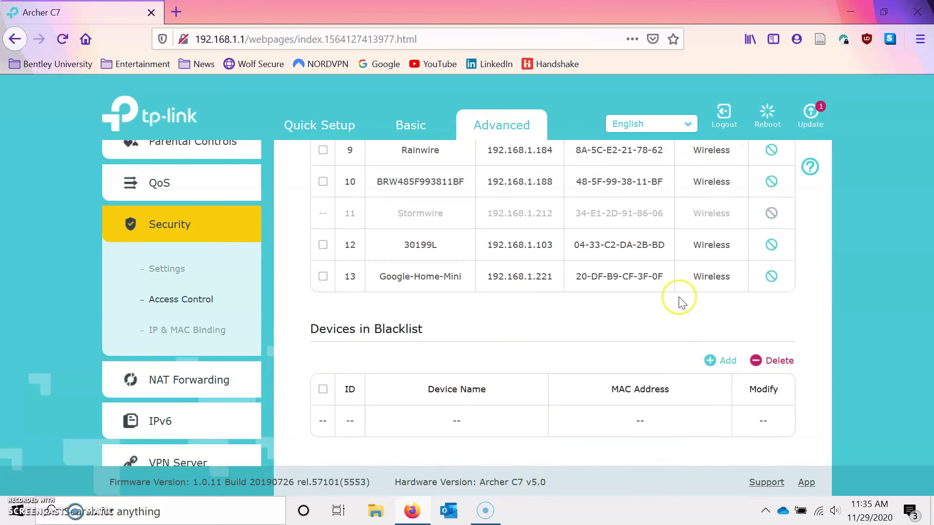
{"action": "scroll", "coordinate": [679, 299], "scroll_direction": "up", "scroll_amount": 10}
{"action": "scroll", "coordinate": [679, 301], "scroll_direction": "up", "scroll_amount": 1}
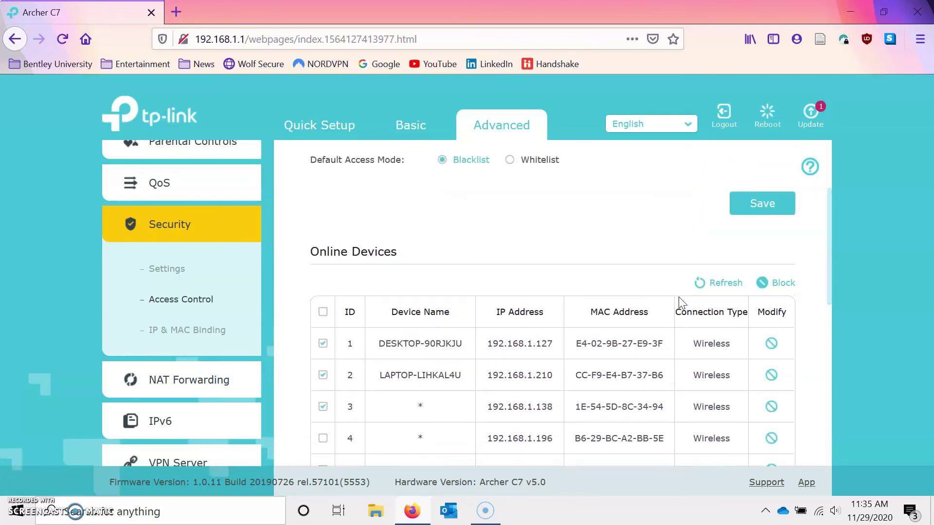
{"action": "scroll", "coordinate": [680, 302], "scroll_direction": "down", "scroll_amount": 1}
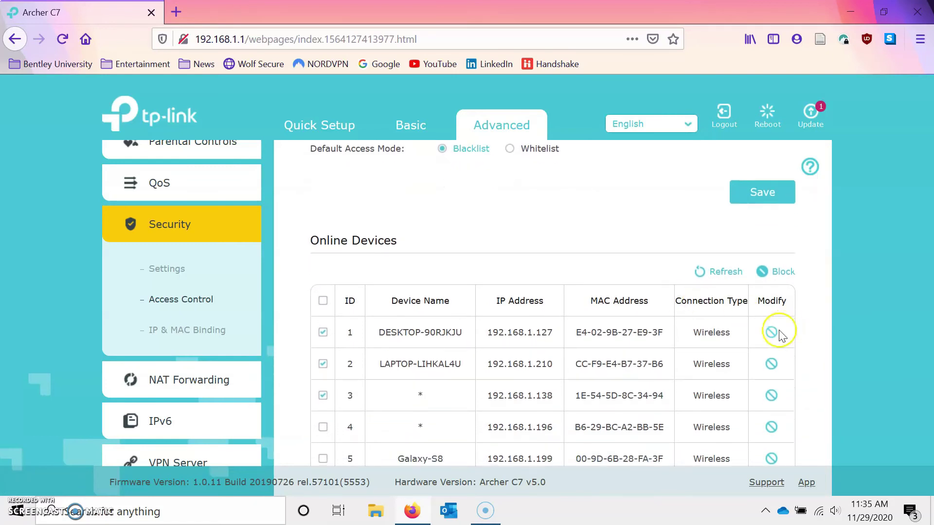
{"action": "scroll", "coordinate": [637, 342], "scroll_direction": "down", "scroll_amount": 2}
{"action": "scroll", "coordinate": [638, 344], "scroll_direction": "up", "scroll_amount": 3}
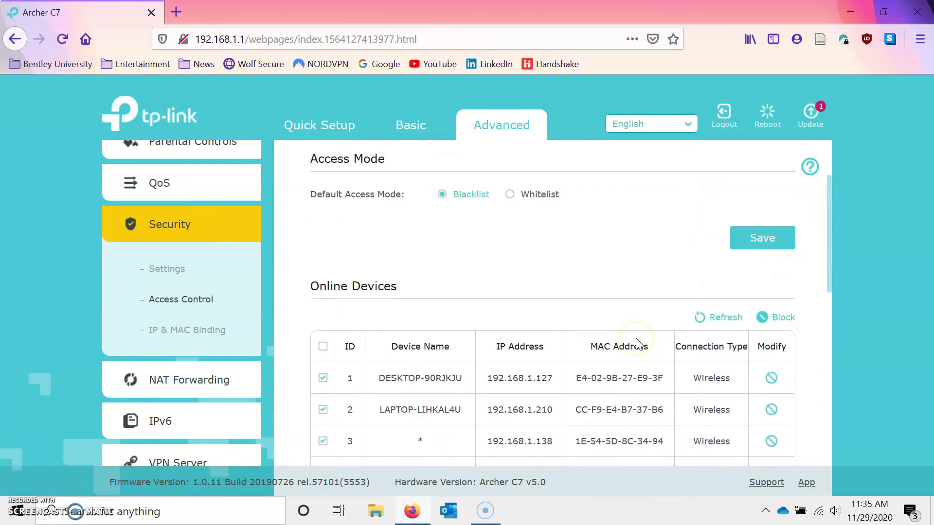
{"action": "scroll", "coordinate": [638, 343], "scroll_direction": "up", "scroll_amount": 2}
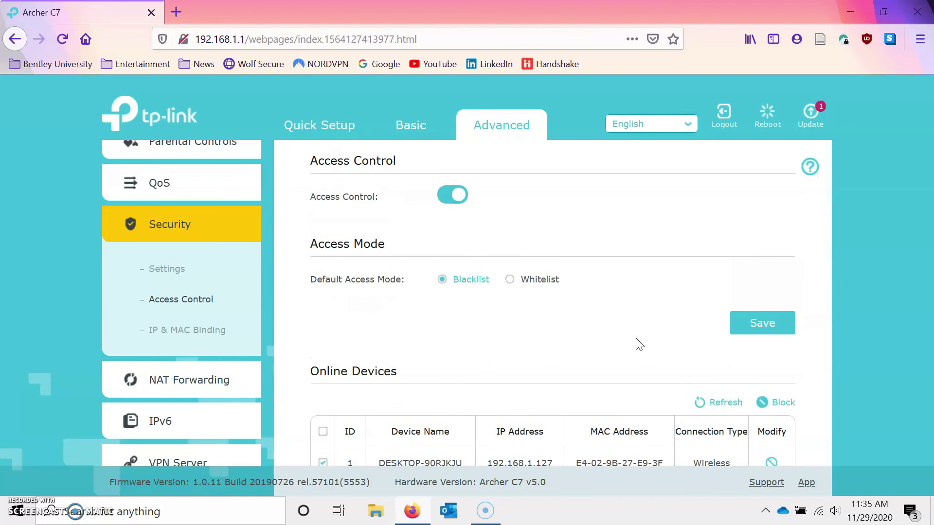
Try Whitelist mode, revert to Blacklist, and confirm the Devices in Blacklist table is empty.
{"action": "left_click", "coordinate": [600, 339]}
{"action": "scroll", "coordinate": [504, 348], "scroll_direction": "up", "scroll_amount": 1}
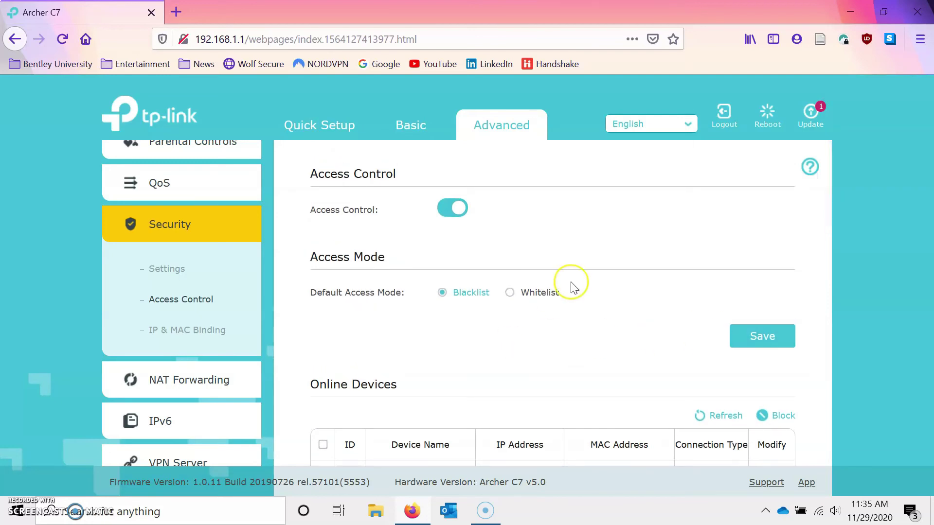
{"action": "scroll", "coordinate": [559, 292], "scroll_direction": "down", "scroll_amount": 3}
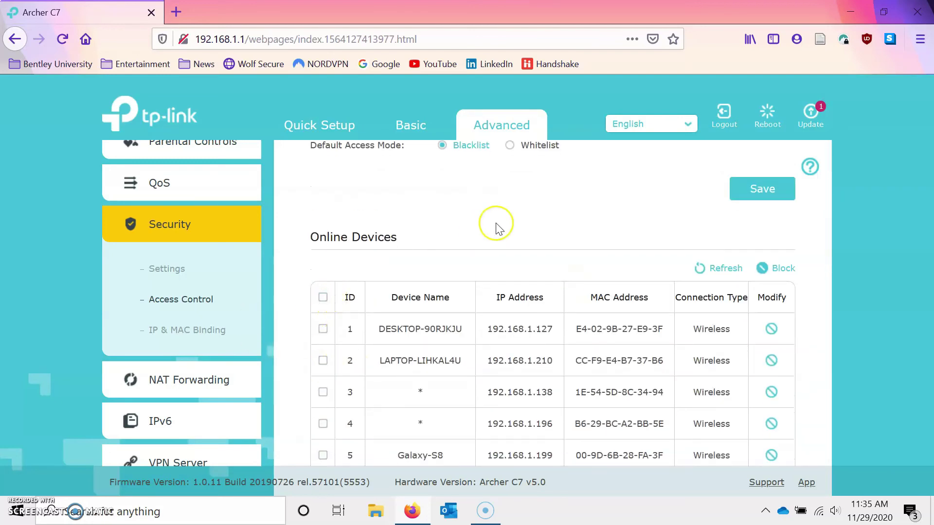
{"action": "scroll", "coordinate": [497, 226], "scroll_direction": "up", "scroll_amount": 3}
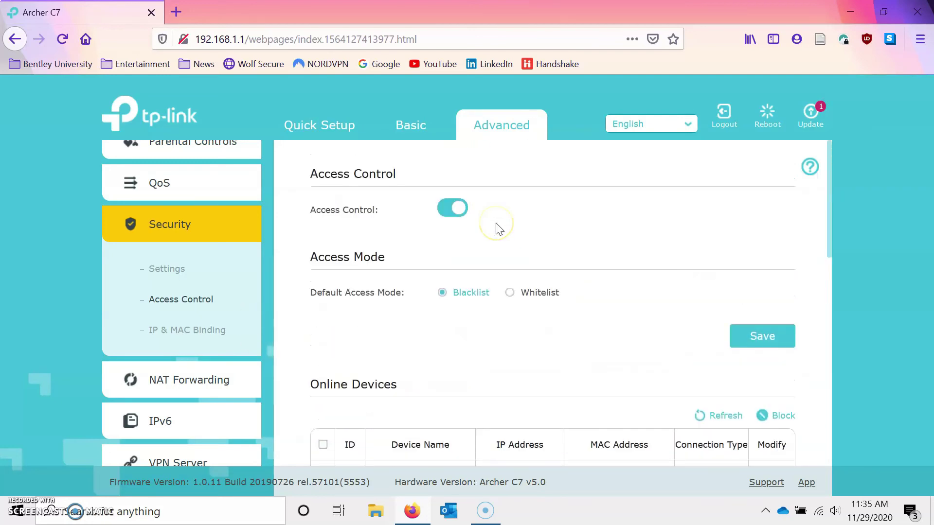
{"action": "left_click", "coordinate": [511, 293]}
{"action": "left_click", "coordinate": [464, 294]}
{"action": "scroll", "coordinate": [520, 298], "scroll_direction": "down", "scroll_amount": 10}
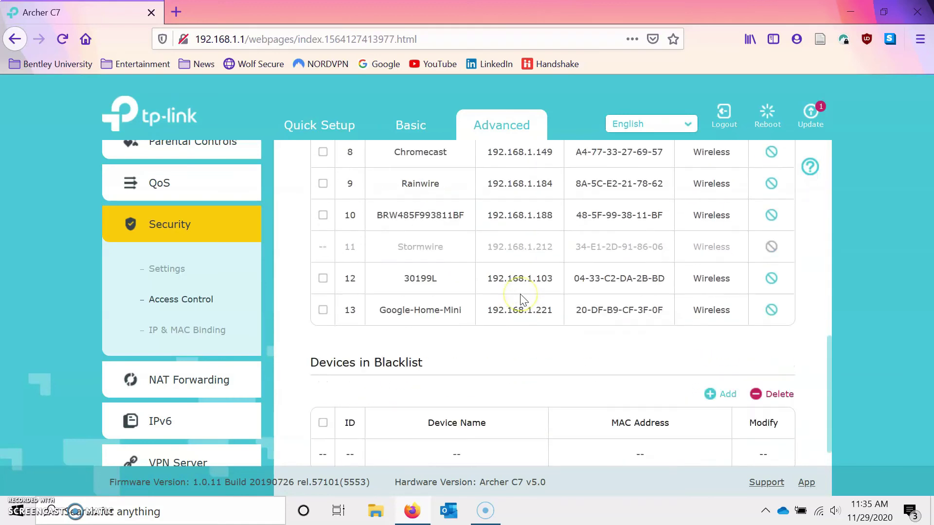
{"action": "left_click", "coordinate": [713, 361]}
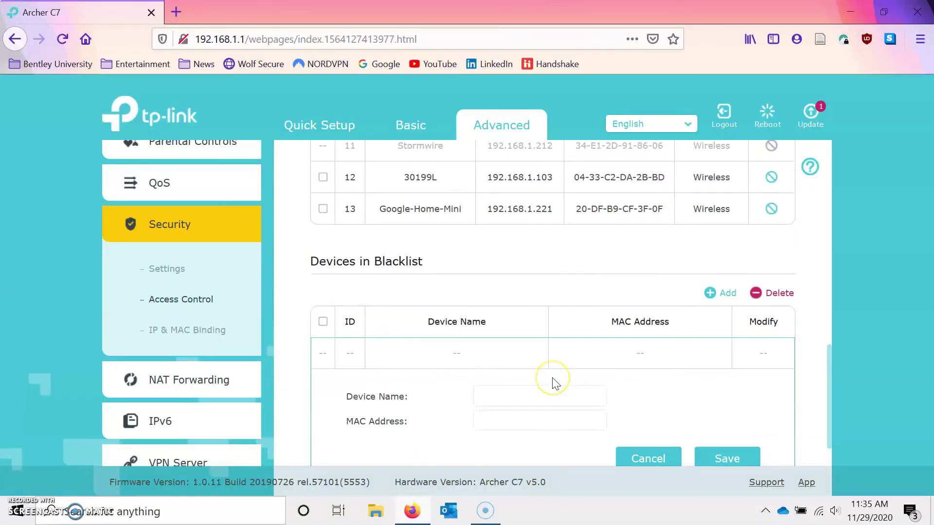
{"action": "scroll", "coordinate": [555, 383], "scroll_direction": "up", "scroll_amount": 5}
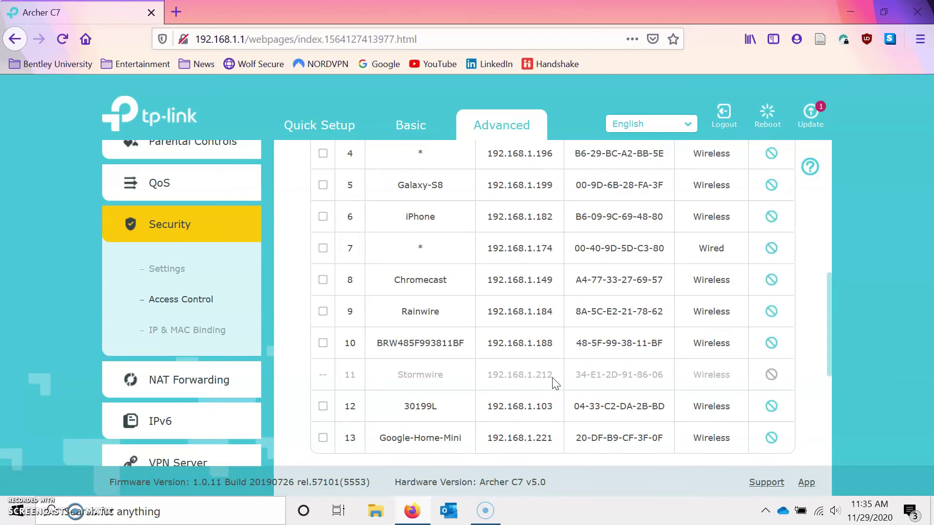
{"action": "scroll", "coordinate": [553, 379], "scroll_direction": "down", "scroll_amount": 6}
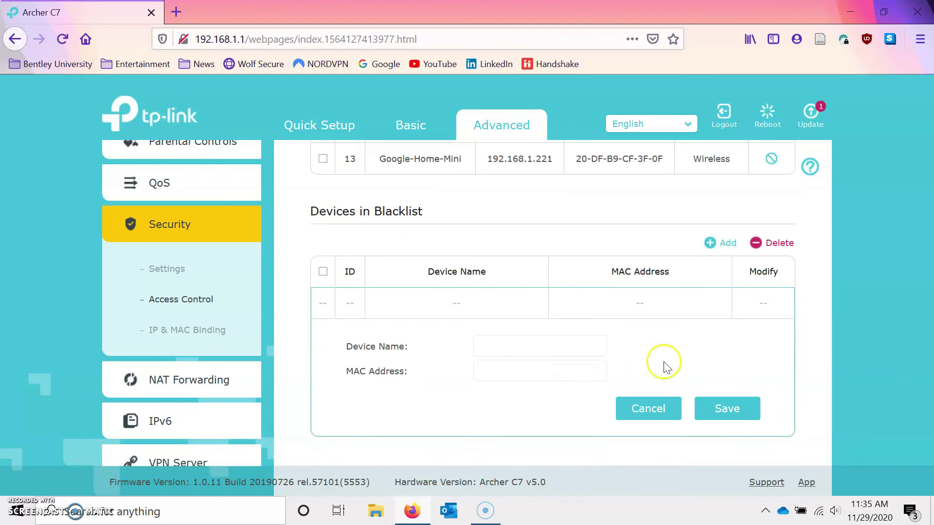
{"action": "left_click", "coordinate": [659, 416]}
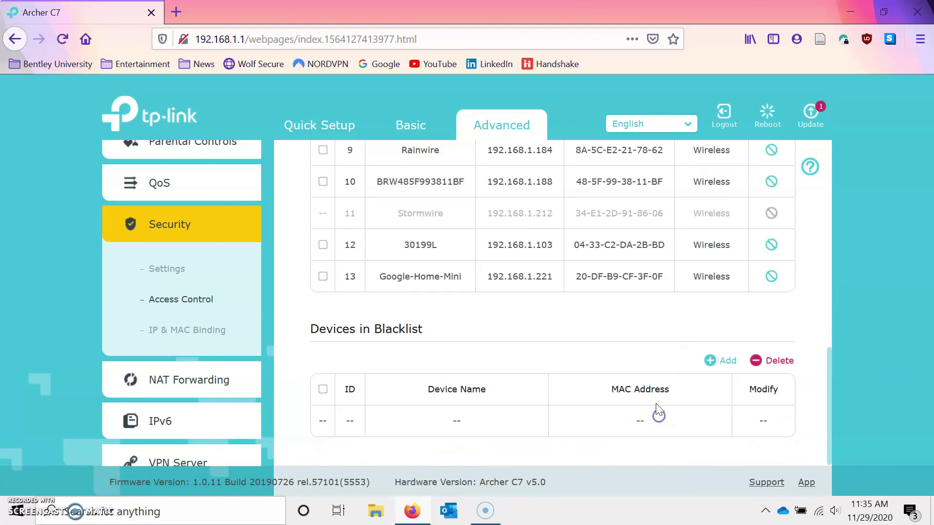
Scroll through the Access Control page to check the device lists under Whitelist mode.
{"action": "scroll", "coordinate": [641, 360], "scroll_direction": "up", "scroll_amount": 10}
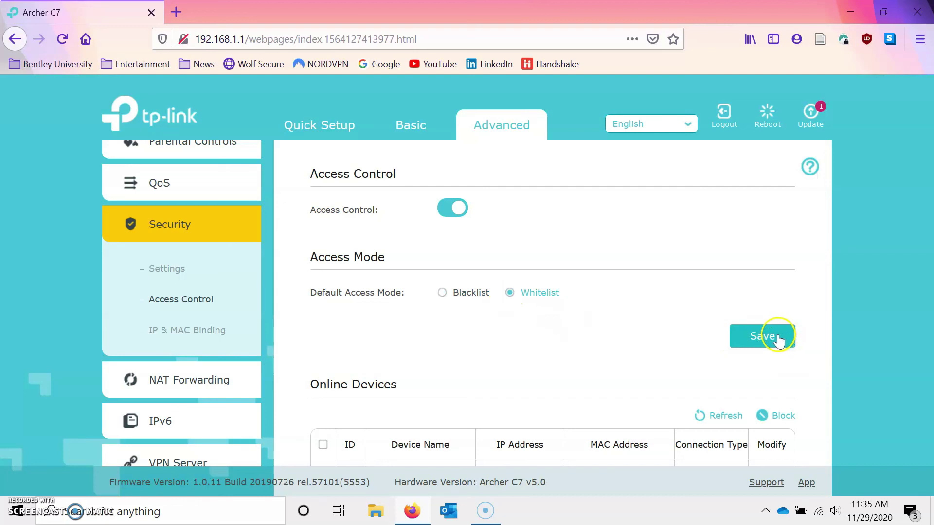
{"action": "scroll", "coordinate": [638, 349], "scroll_direction": "down", "scroll_amount": 10}
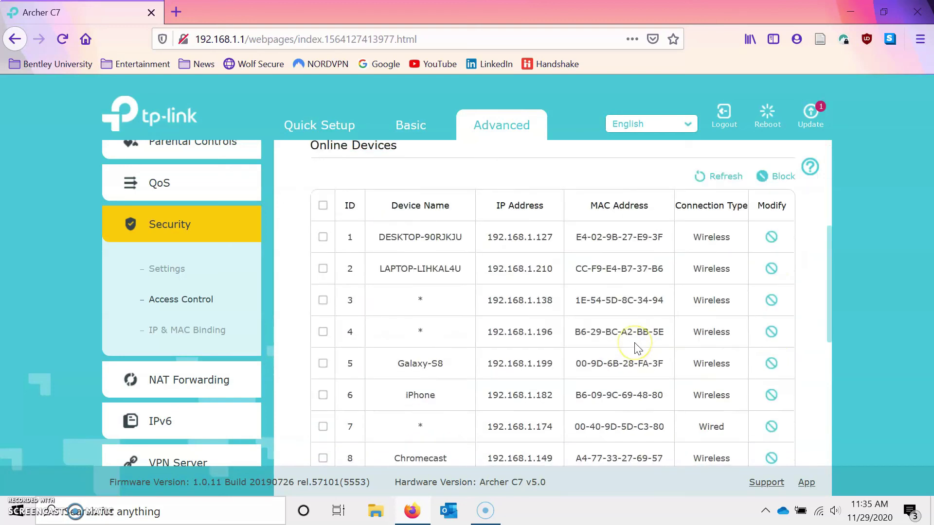
{"action": "scroll", "coordinate": [636, 346], "scroll_direction": "up", "scroll_amount": 9}
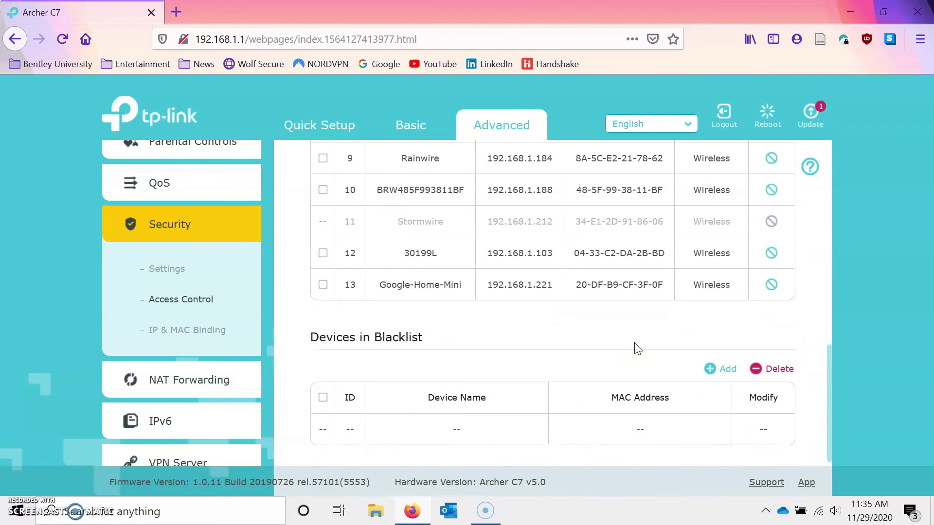
{"action": "scroll", "coordinate": [635, 343], "scroll_direction": "up", "scroll_amount": 2}
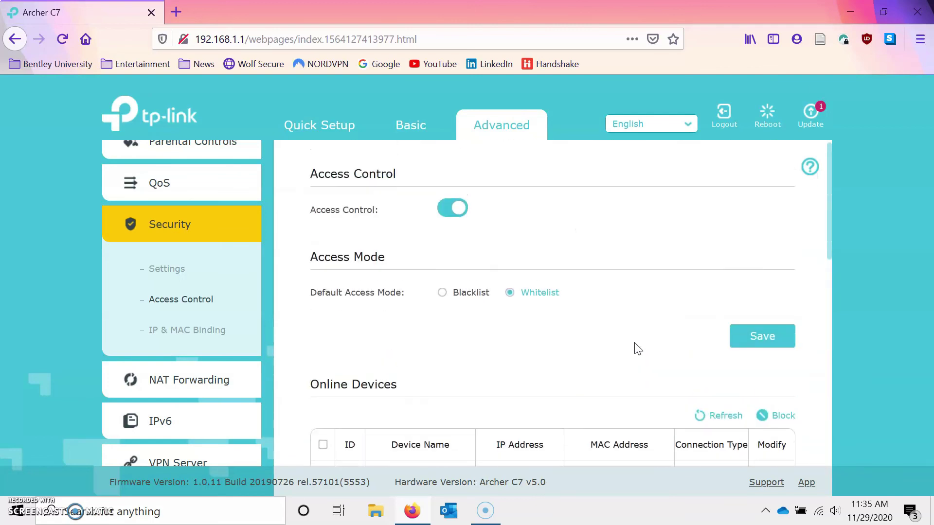
Save Whitelist as the default access mode and review the still-empty device list.
{"action": "left_click", "coordinate": [757, 338]}
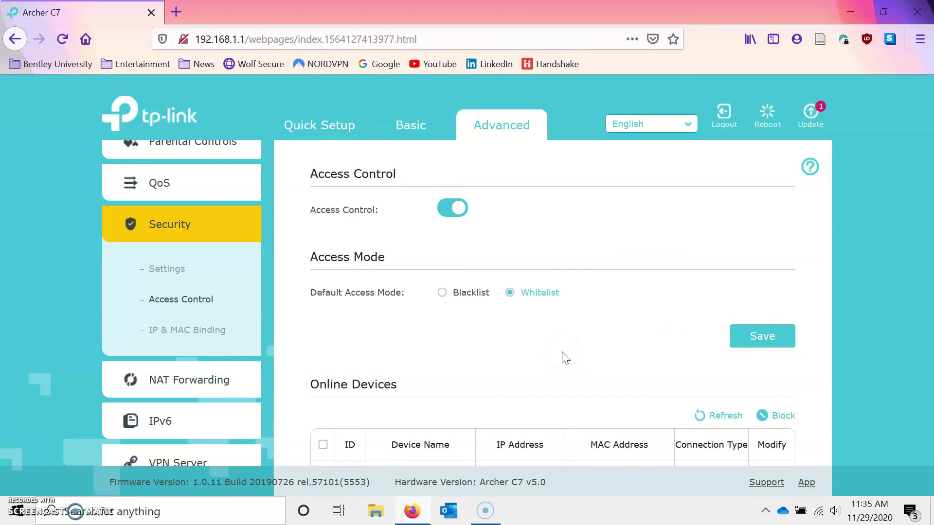
{"action": "scroll", "coordinate": [565, 359], "scroll_direction": "down", "scroll_amount": 10}
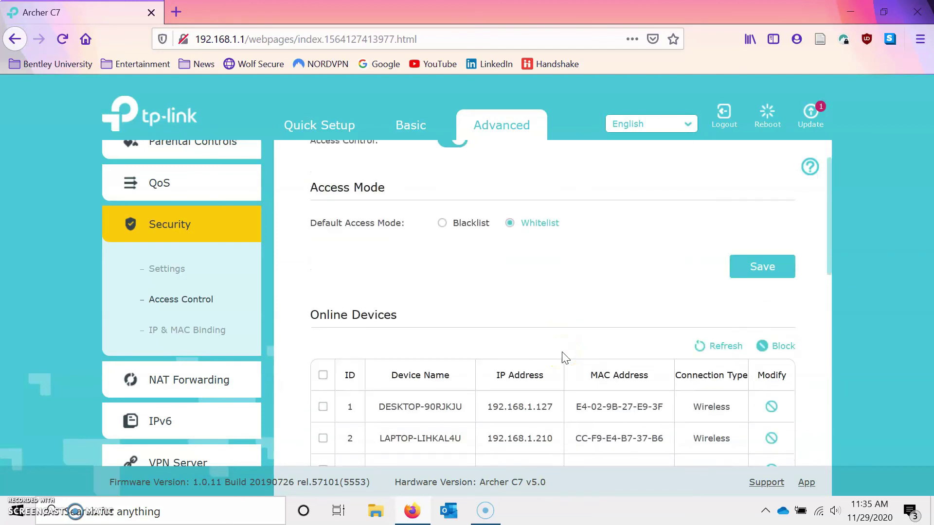
{"action": "scroll", "coordinate": [564, 359], "scroll_direction": "down", "scroll_amount": 1}
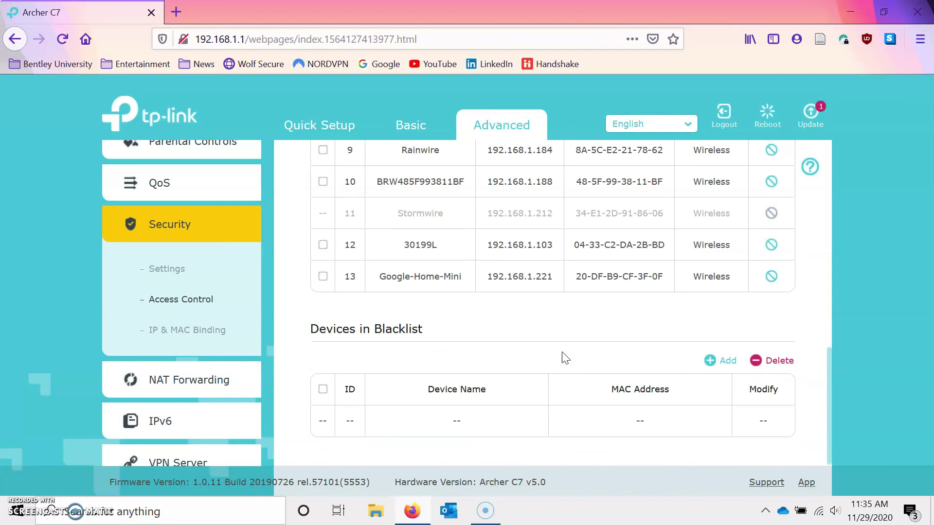
{"action": "scroll", "coordinate": [563, 354], "scroll_direction": "up", "scroll_amount": 10}
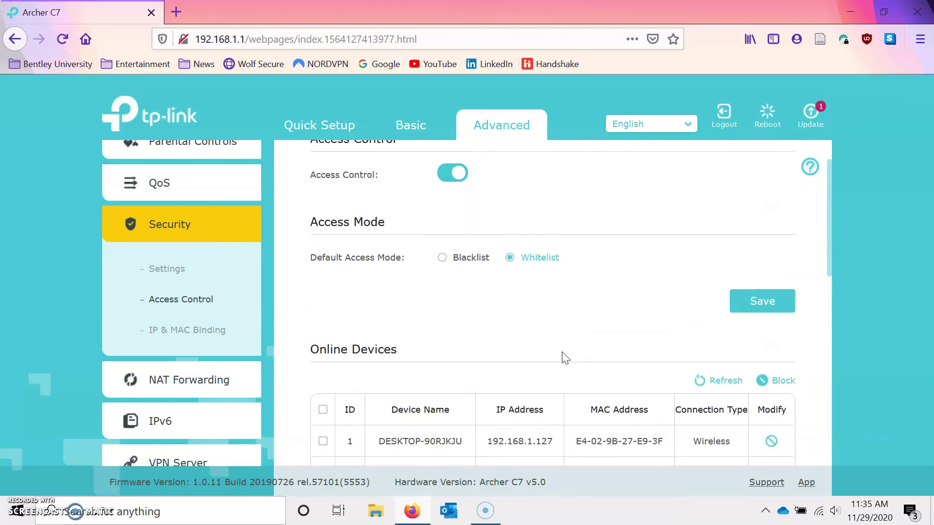
{"action": "scroll", "coordinate": [564, 358], "scroll_direction": "up", "scroll_amount": 1}
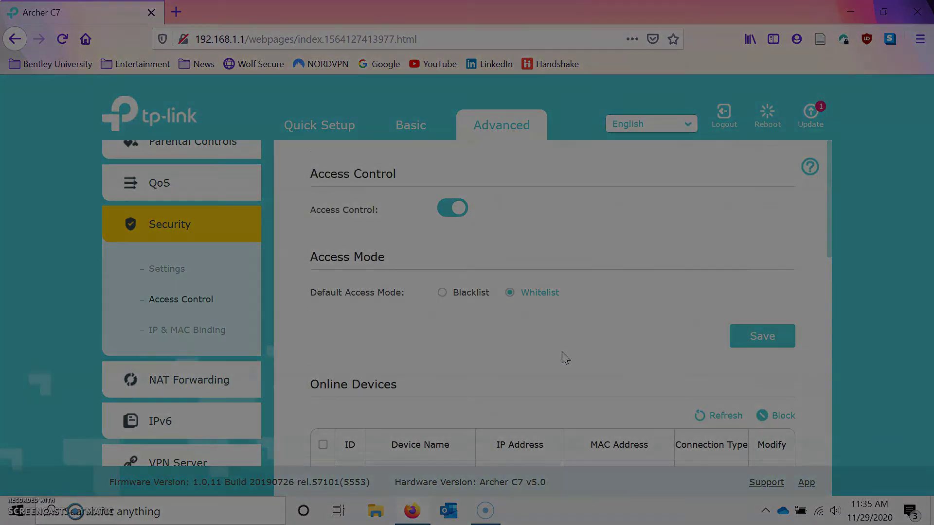